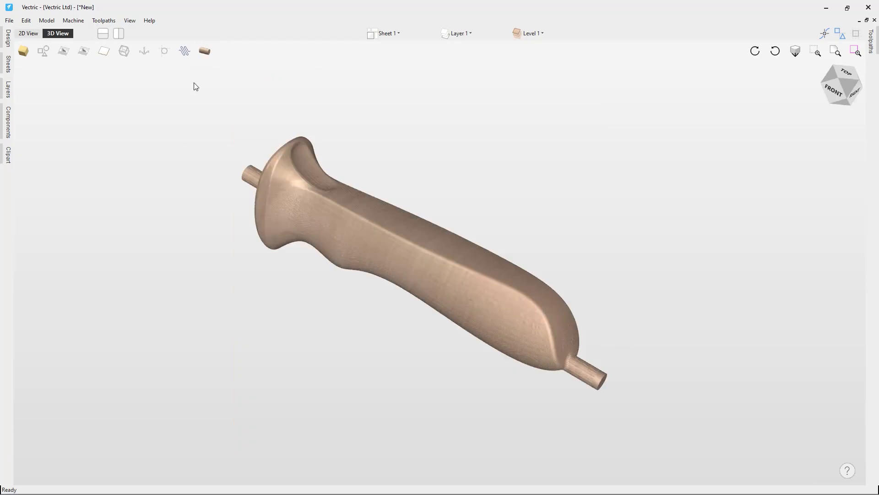
Close the current handle file and start a new file.
{"action": "left_click_drag", "start_coordinate": [493, 287], "coordinate": [448, 339]}
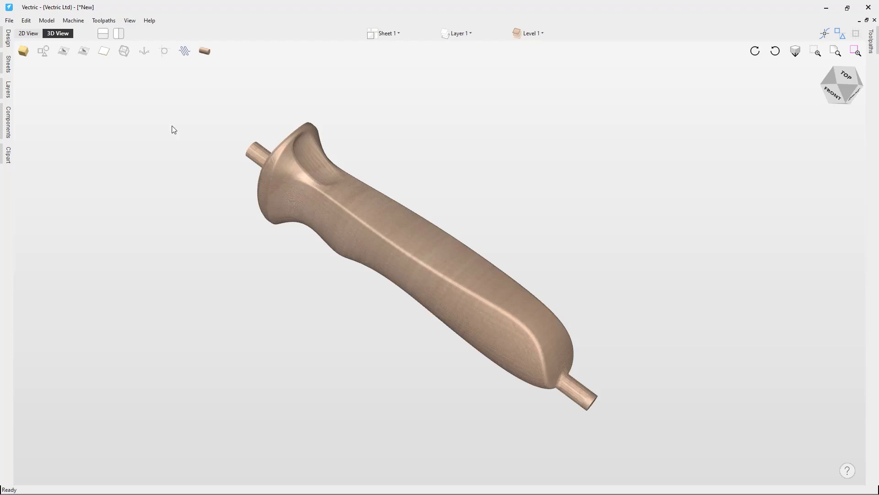
{"action": "left_click", "coordinate": [10, 20]}
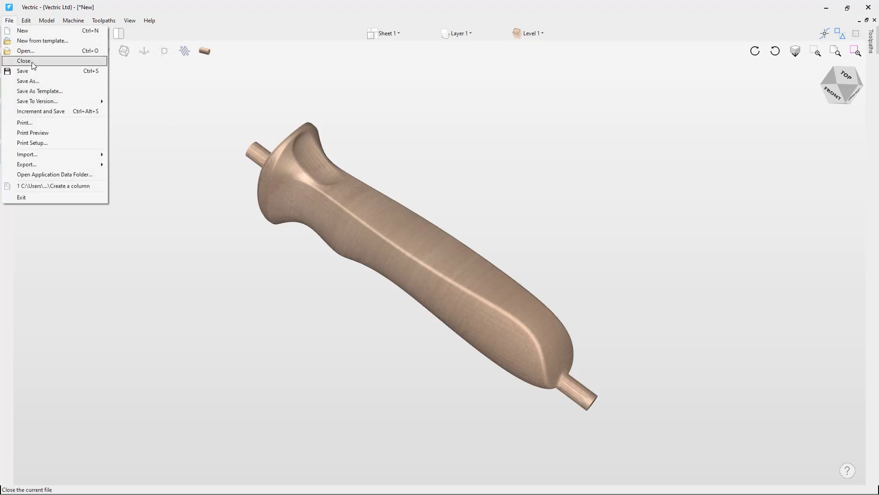
{"action": "left_click", "coordinate": [32, 62]}
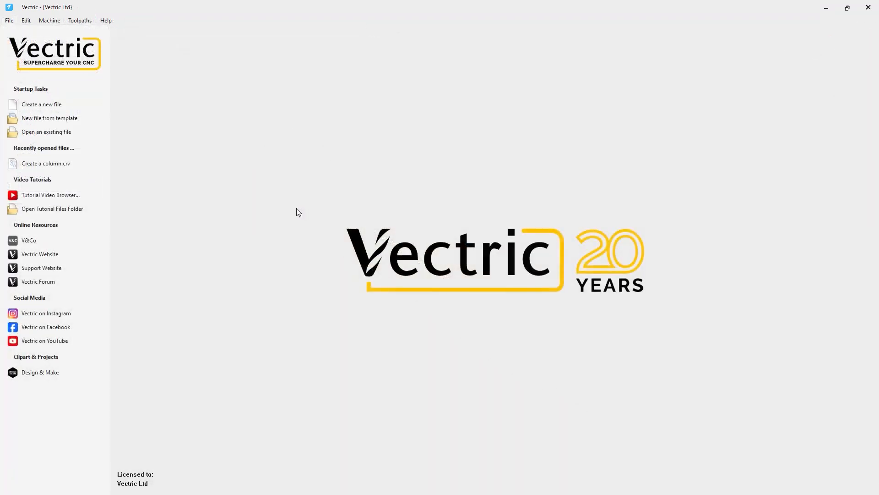
{"action": "left_click", "coordinate": [55, 108]}
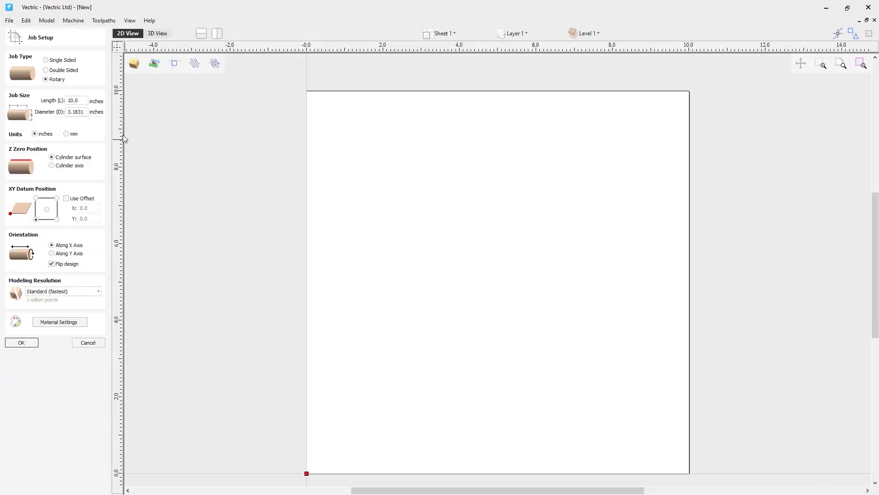
Set the rotary job size to a length of 12 inches and a diameter of 4 inches.
{"action": "left_click", "coordinate": [78, 99]}
{"action": "left_click_drag", "start_coordinate": [79, 100], "coordinate": [1, 94]}
{"action": "type", "text": "12"}
{"action": "key", "text": "Tab"}
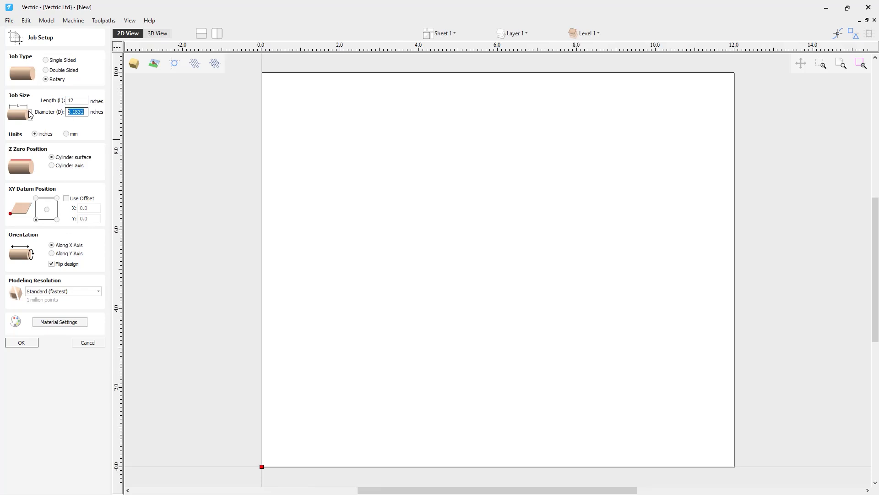
{"action": "type", "text": "4"}
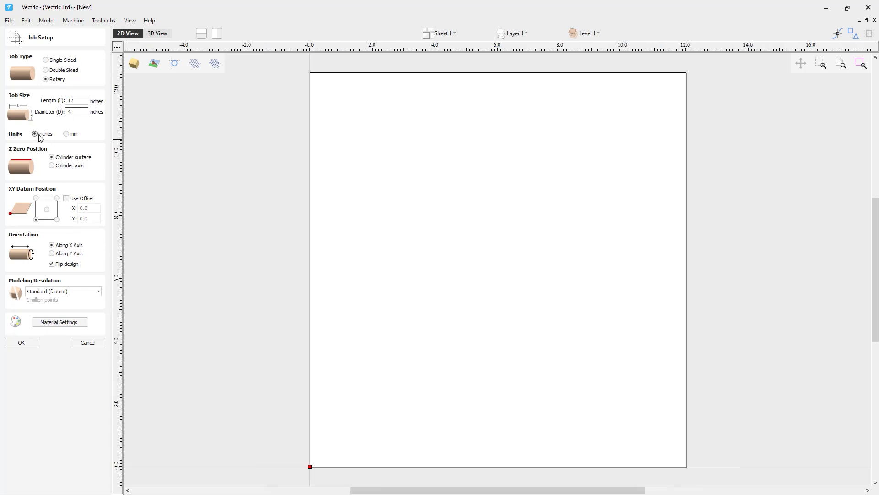
Set the Z zero position to the cylinder axis and keep the job oriented along the X axis.
{"action": "left_click", "coordinate": [65, 167]}
{"action": "left_click", "coordinate": [76, 256]}
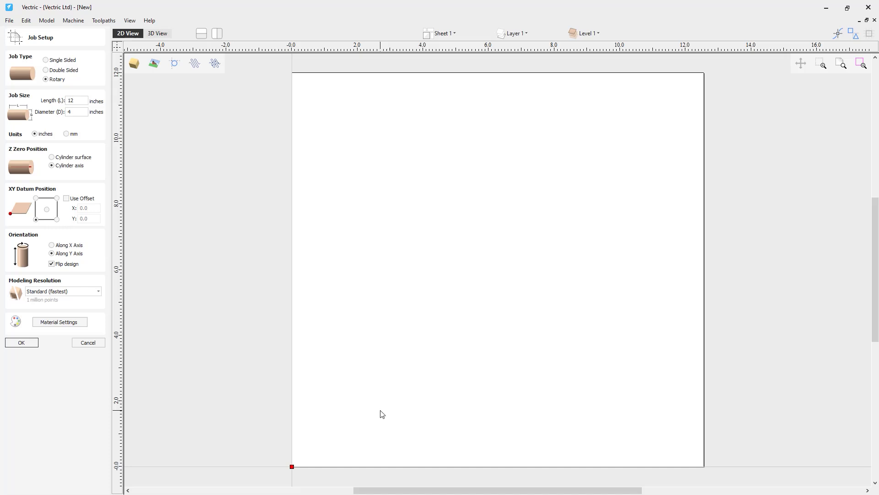
{"action": "left_click", "coordinate": [75, 248]}
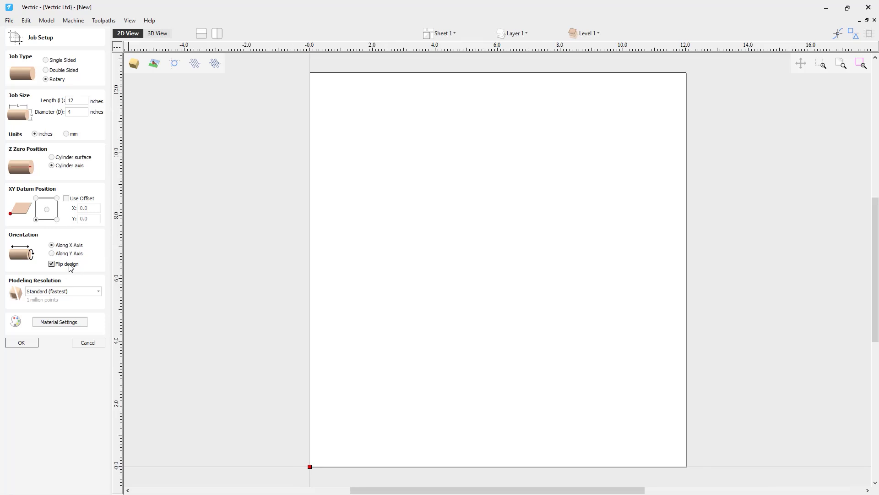
Set the modeling resolution to Very High (7 x Slower), check the material appearance, and create the job.
{"action": "left_click", "coordinate": [75, 293]}
{"action": "left_click", "coordinate": [73, 310]}
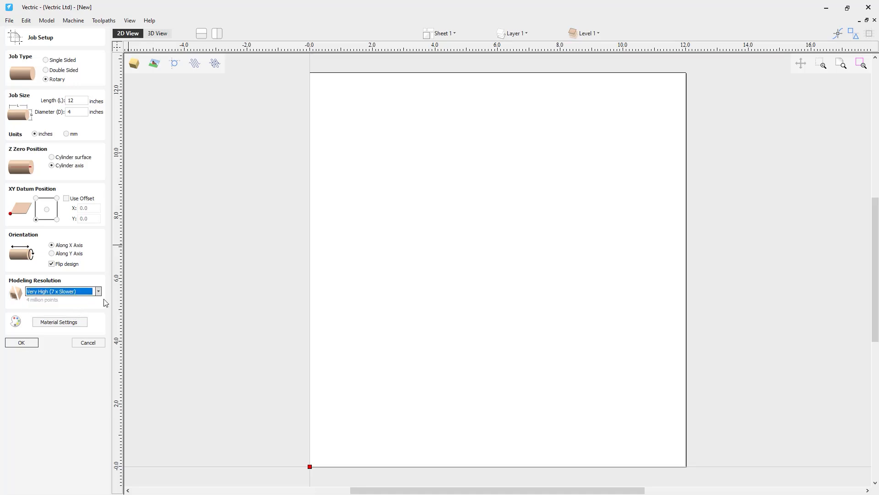
{"action": "left_click", "coordinate": [84, 320]}
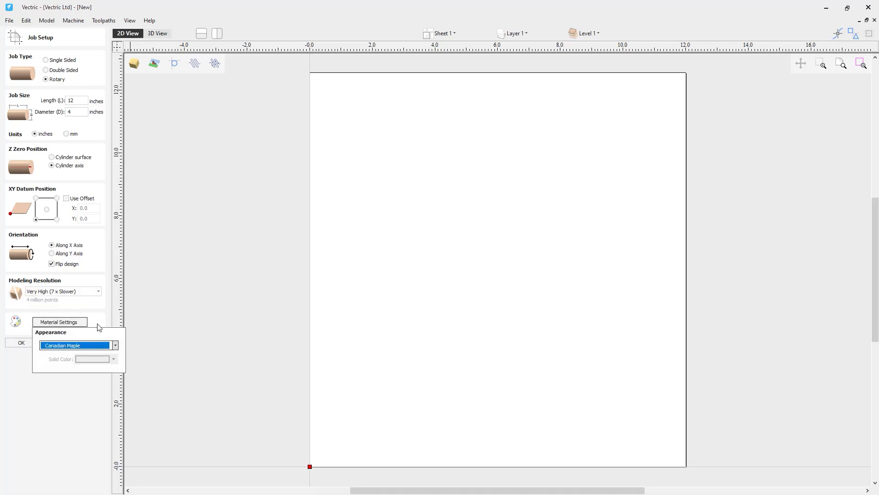
{"action": "left_click", "coordinate": [100, 322]}
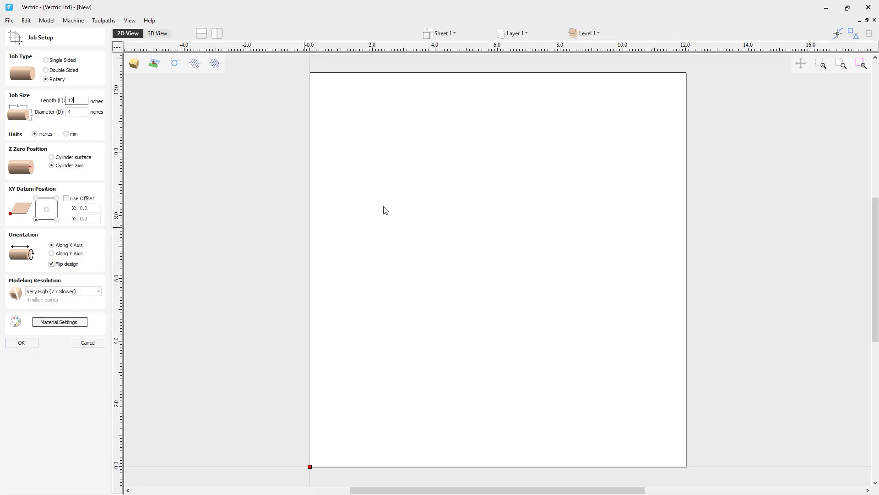
{"action": "left_click", "coordinate": [22, 343]}
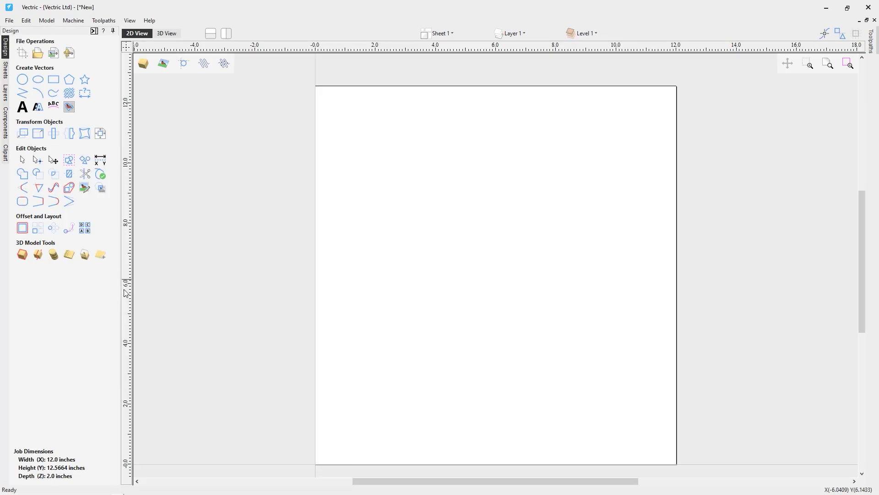
Tile the 2D and 3D views side by side and show the cylindrical material block in the 3D view.
{"action": "left_click", "coordinate": [226, 33]}
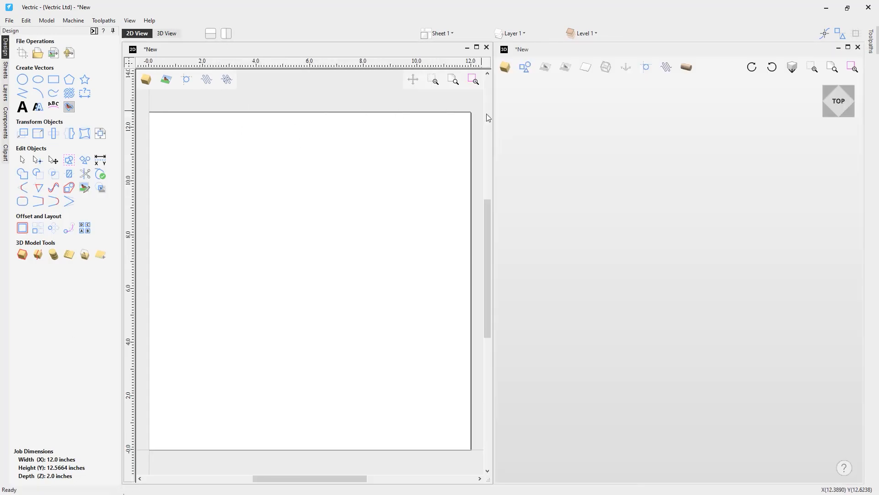
{"action": "left_click", "coordinate": [608, 72]}
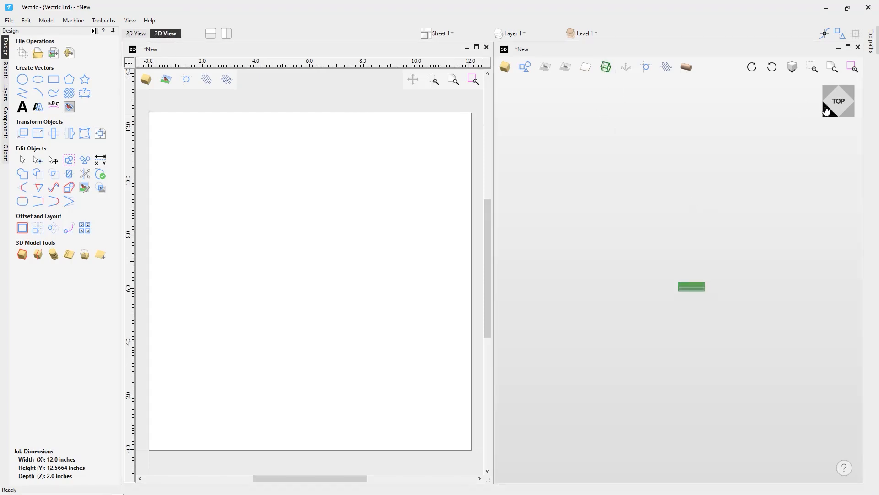
{"action": "left_click", "coordinate": [833, 108]}
{"action": "left_click_drag", "start_coordinate": [577, 316], "coordinate": [685, 304]}
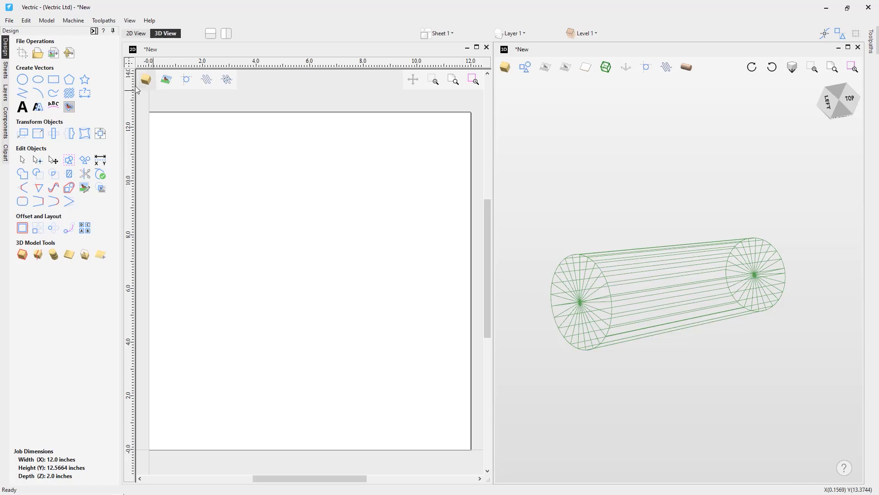
Import the 3D model file v4_SolidHandle.3dm.
{"action": "left_click", "coordinate": [69, 54]}
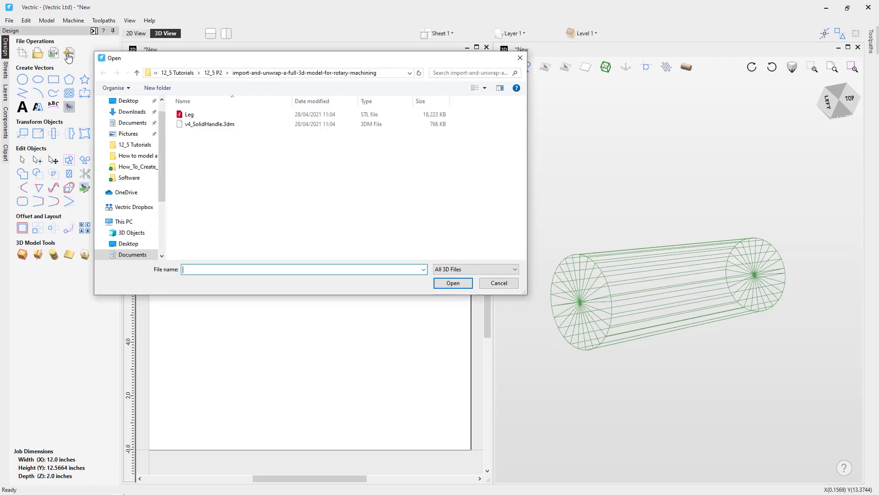
{"action": "left_click", "coordinate": [215, 128]}
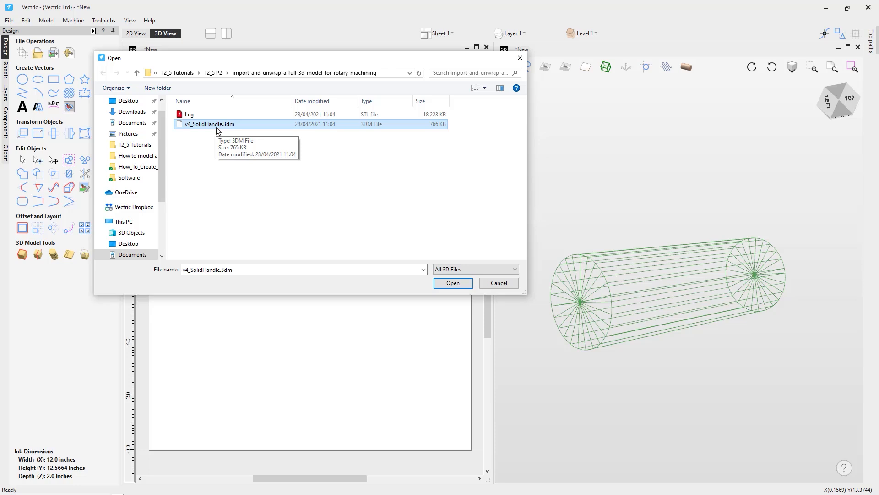
{"action": "double_click", "coordinate": [217, 128]}
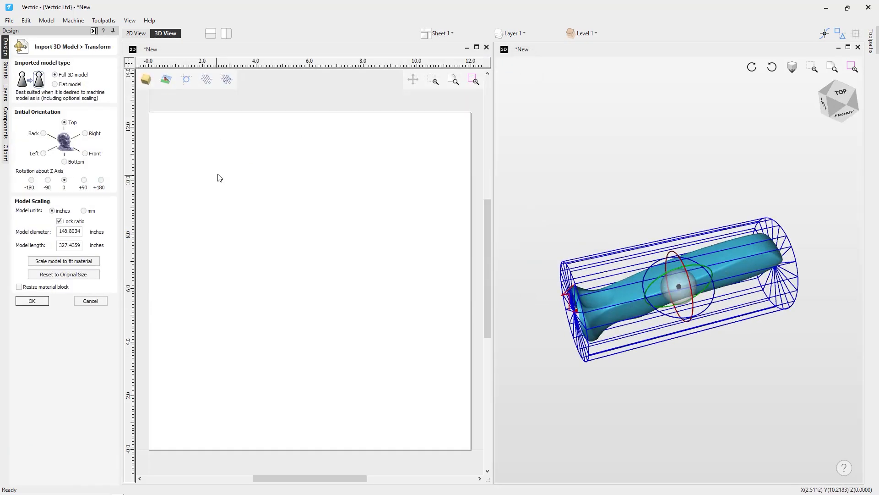
Maximise the 3D view and examine from the front how the imported handle sits inside the cylinder.
{"action": "left_click", "coordinate": [847, 47]}
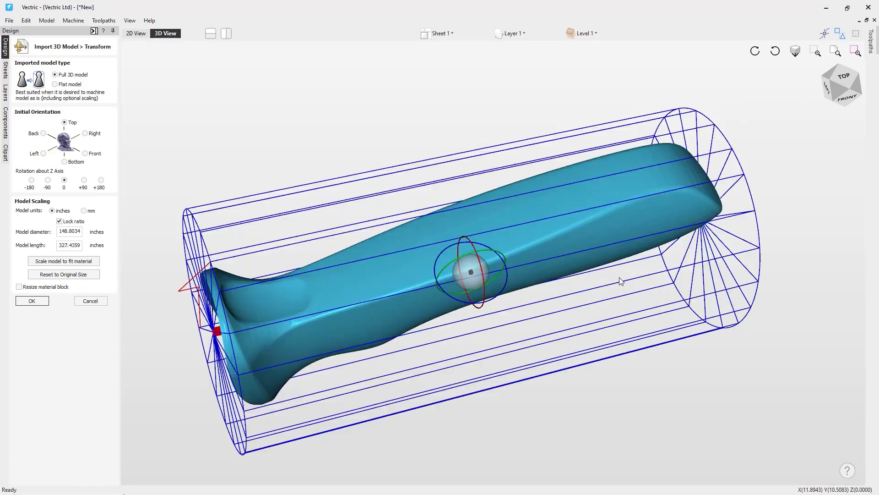
{"action": "left_click", "coordinate": [848, 103]}
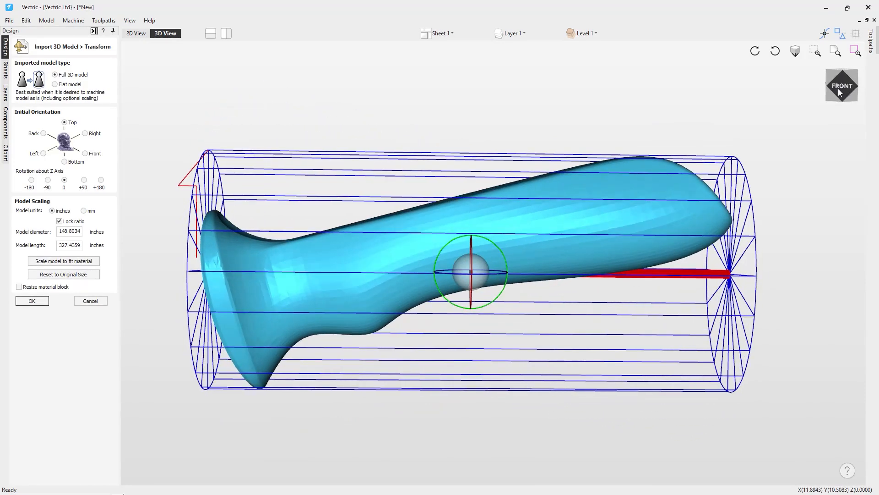
{"action": "mouse_move", "coordinate": [840, 101]}
{"action": "left_mouse_down"}
{"action": "mouse_move", "coordinate": [839, 115]}
{"action": "mouse_move", "coordinate": [844, 92]}
{"action": "left_mouse_up"}
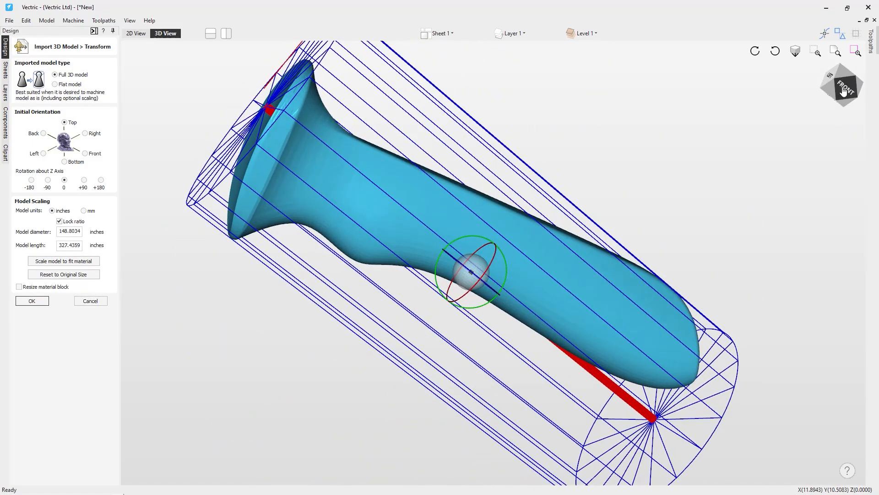
{"action": "left_click", "coordinate": [844, 91]}
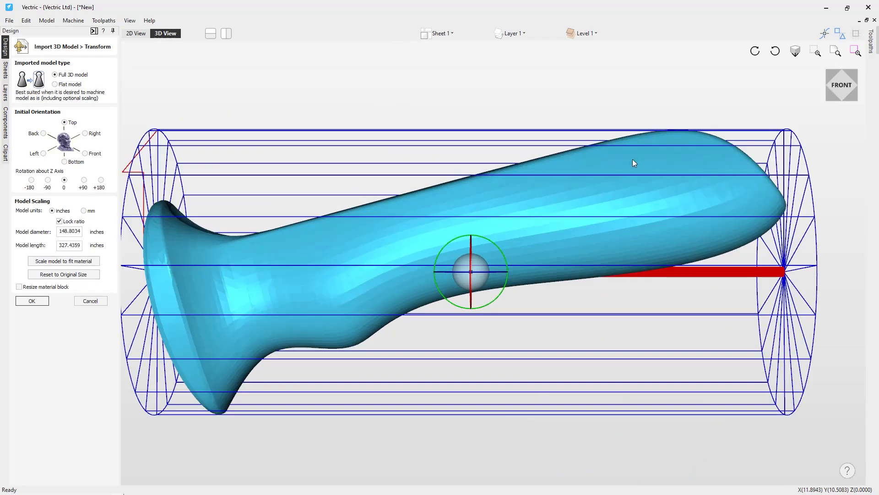
{"action": "scroll", "coordinate": [531, 177], "scroll_direction": "down", "scroll_amount": 2}
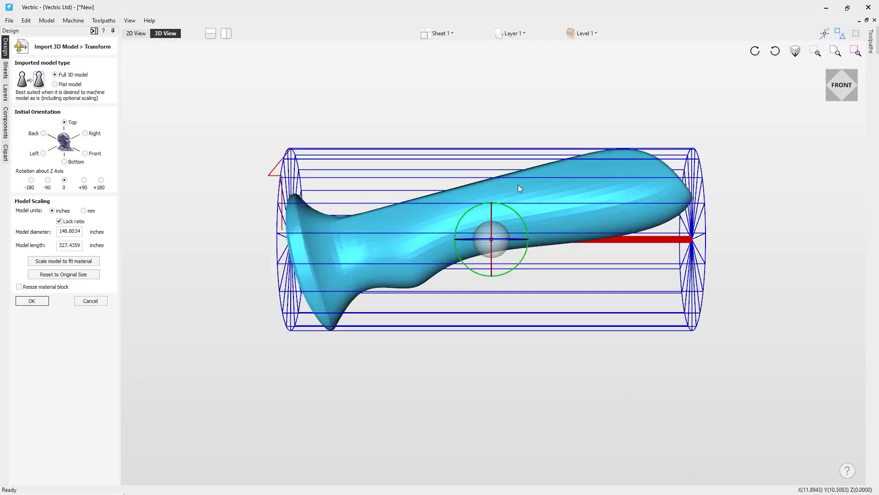
{"action": "left_click", "coordinate": [842, 87]}
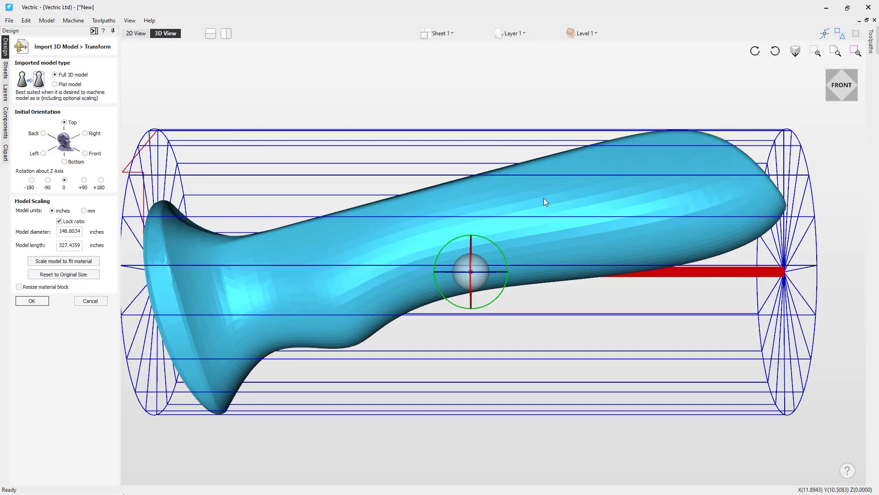
{"action": "scroll", "coordinate": [544, 199], "scroll_direction": "down", "scroll_amount": 2}
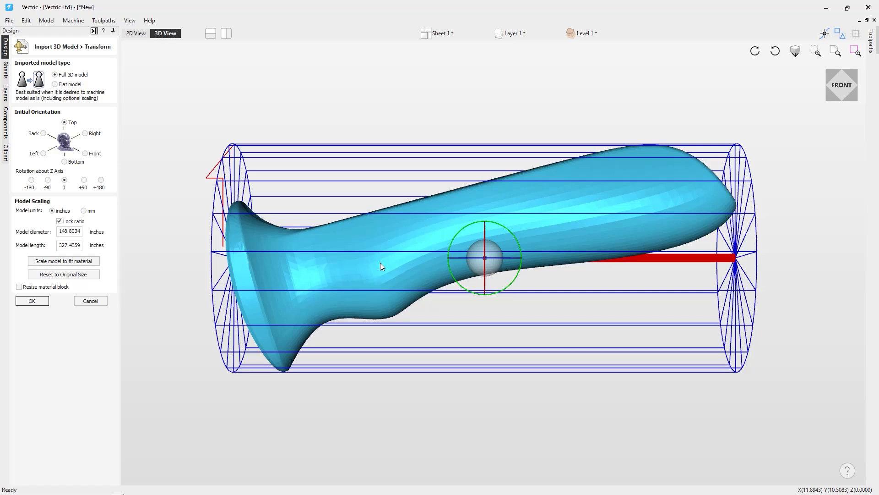
{"action": "scroll", "coordinate": [380, 262], "scroll_direction": "down", "scroll_amount": 2}
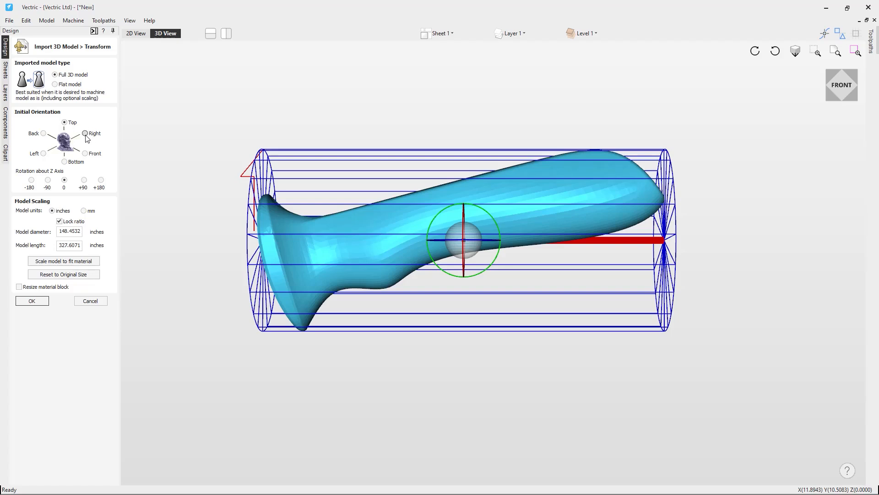
Try the Right, Front, Bottom, Left and Back initial orientations for the handle, and return it to Top.
{"action": "left_click", "coordinate": [85, 133]}
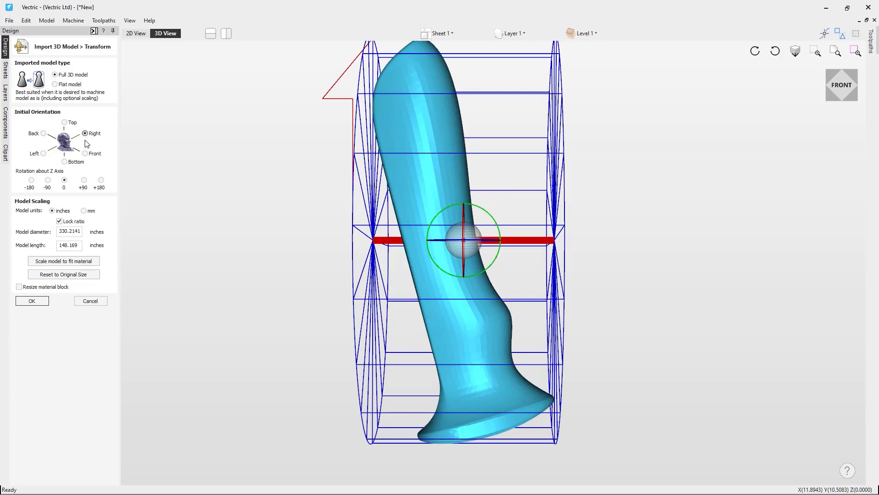
{"action": "left_click", "coordinate": [85, 154]}
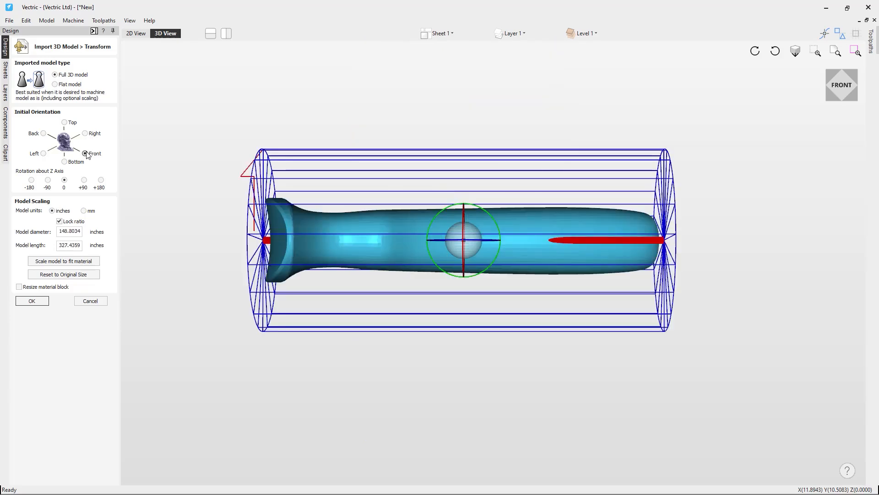
{"action": "left_click", "coordinate": [64, 162]}
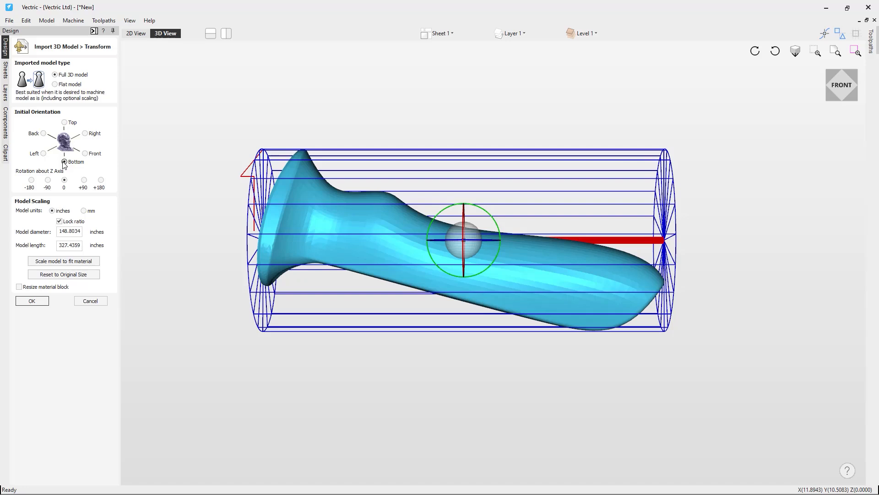
{"action": "left_click", "coordinate": [44, 154]}
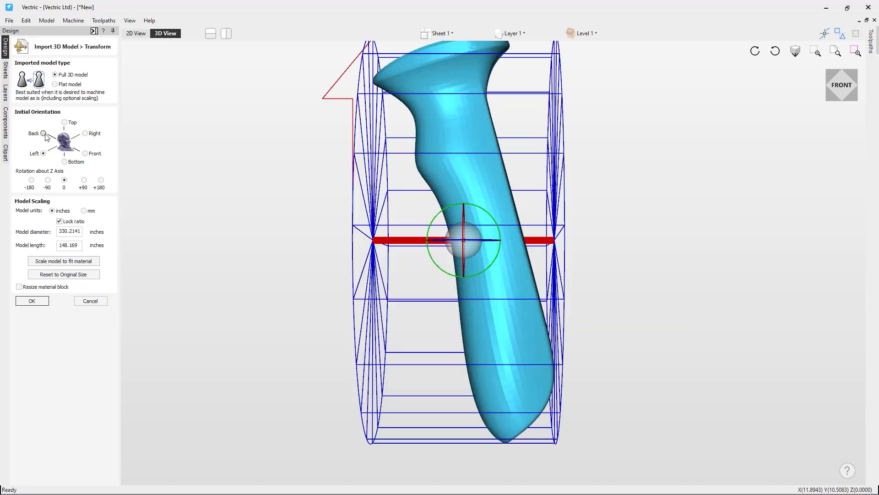
{"action": "left_click", "coordinate": [44, 133]}
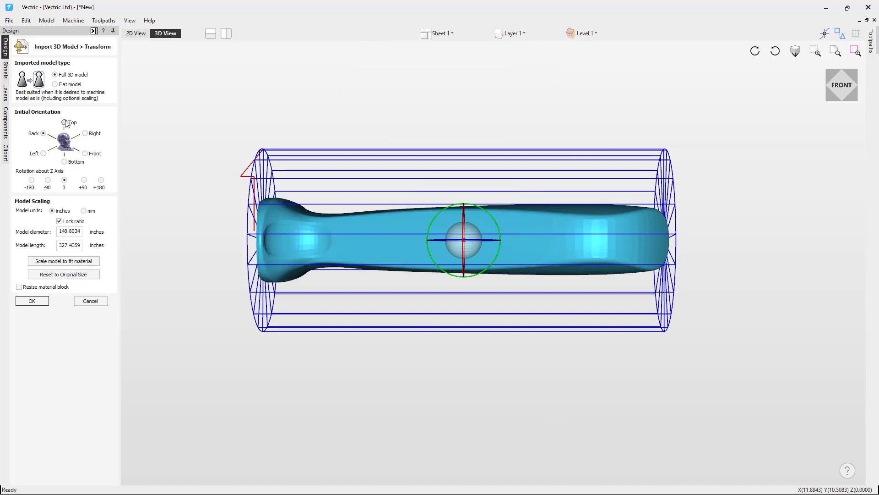
{"action": "left_click", "coordinate": [64, 122]}
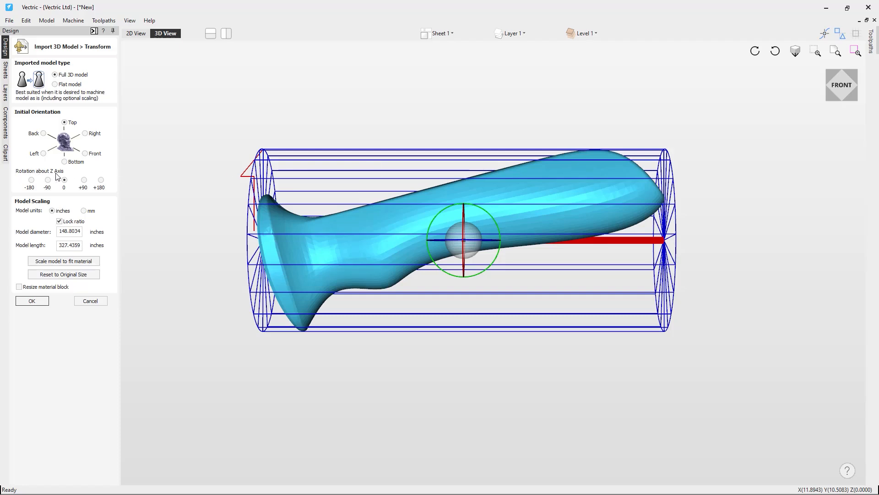
Try the +90, +180, -90 and -180 rotations about the Z axis for the handle, and return it to 0.
{"action": "left_click", "coordinate": [84, 180]}
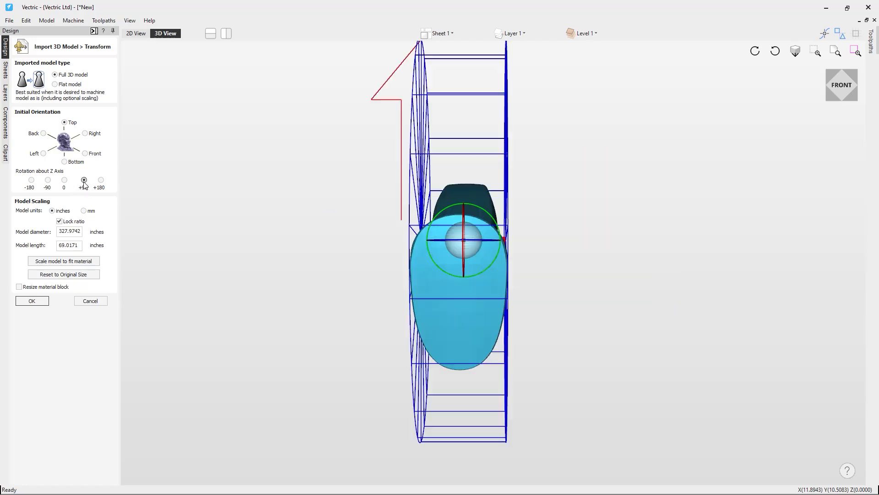
{"action": "left_click", "coordinate": [100, 180]}
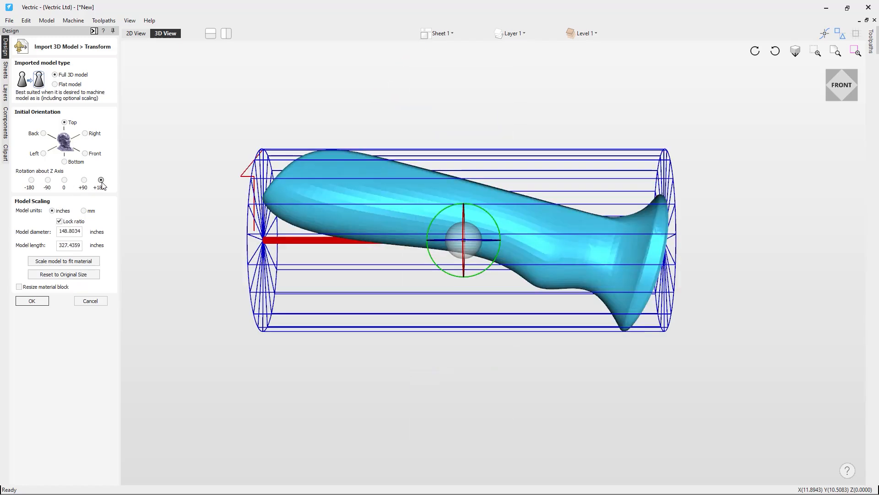
{"action": "left_click", "coordinate": [64, 180]}
{"action": "left_click", "coordinate": [48, 180]}
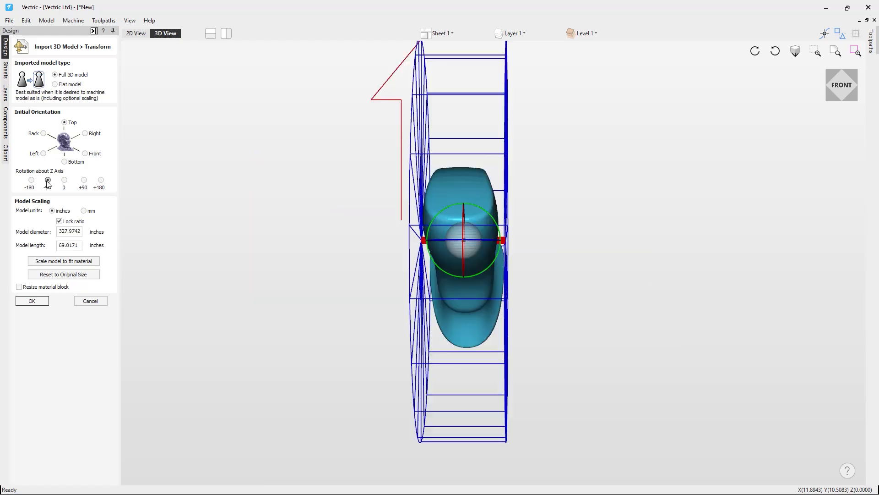
{"action": "left_click", "coordinate": [31, 180]}
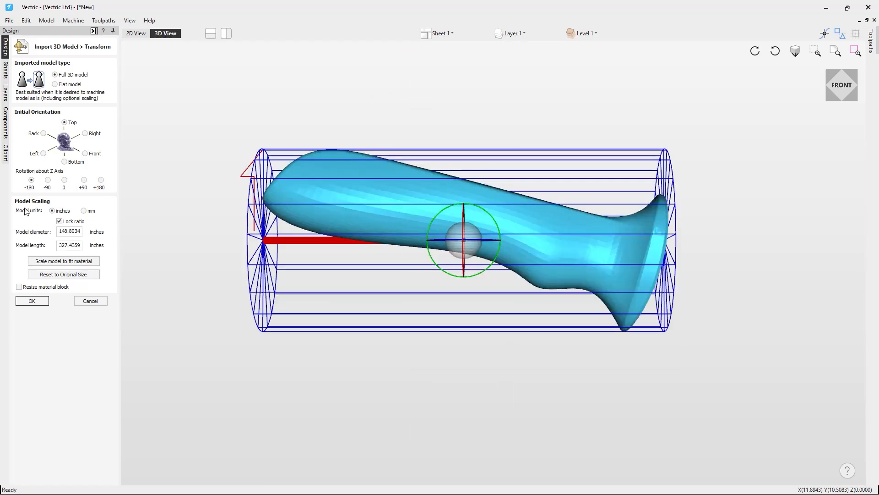
{"action": "left_click", "coordinate": [64, 180]}
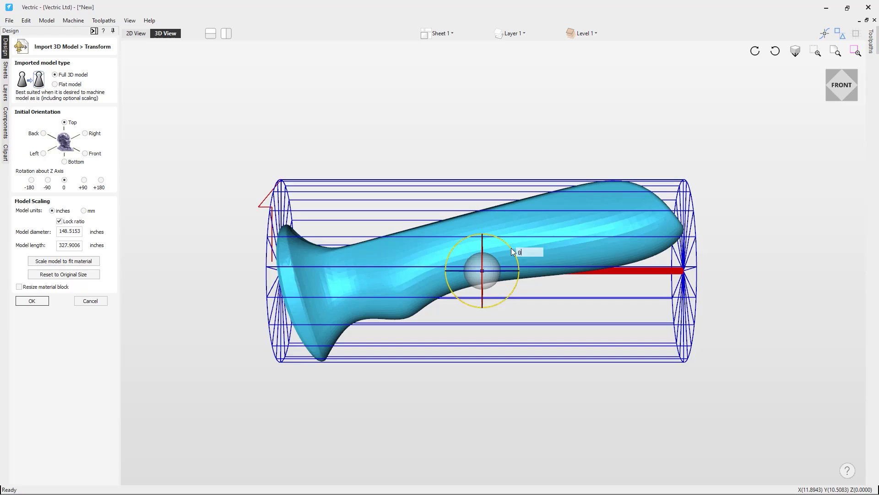
Rotate the handle 13° in the front plane to level it along the cylinder's length.
{"action": "left_click_drag", "start_coordinate": [511, 249], "coordinate": [520, 258]}
{"action": "left_click_drag", "start_coordinate": [520, 260], "coordinate": [516, 257]}
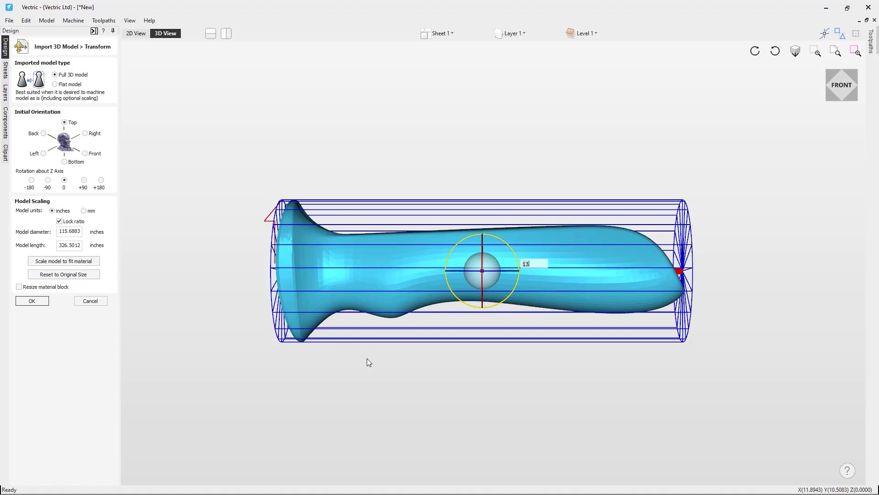
Examine from the front and the right end how the levelled handle lines up with the cylinder's rotation axis.
{"action": "left_click_drag", "start_coordinate": [346, 360], "coordinate": [627, 277]}
{"action": "left_click_drag", "start_coordinate": [464, 301], "coordinate": [575, 293]}
{"action": "left_click_drag", "start_coordinate": [626, 272], "coordinate": [458, 288]}
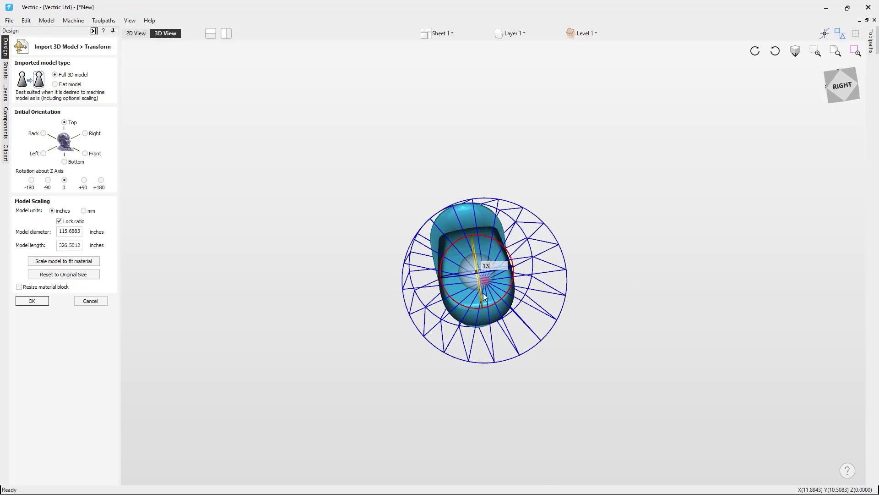
{"action": "left_click_drag", "start_coordinate": [413, 327], "coordinate": [611, 289]}
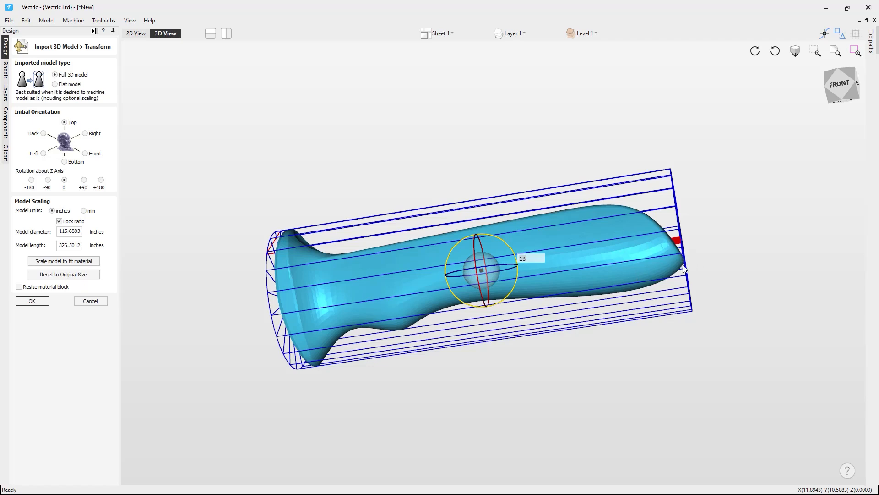
{"action": "left_click_drag", "start_coordinate": [593, 287], "coordinate": [482, 293]}
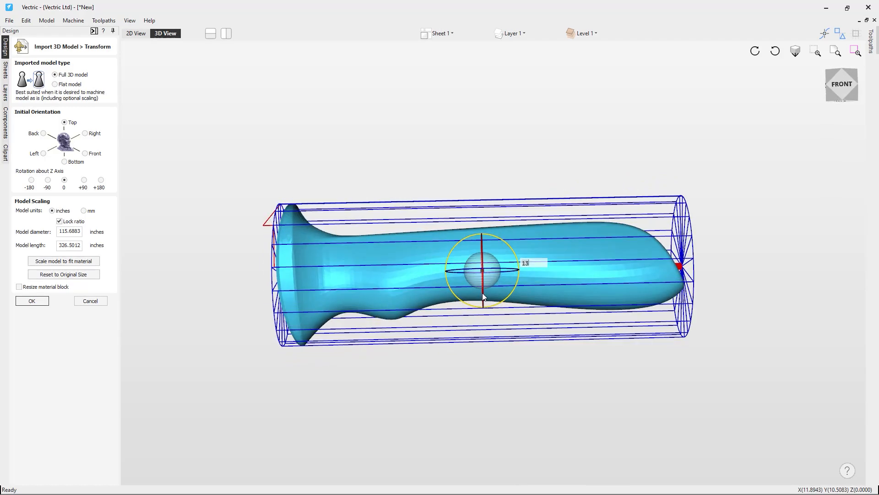
{"action": "left_click_drag", "start_coordinate": [621, 297], "coordinate": [576, 317]}
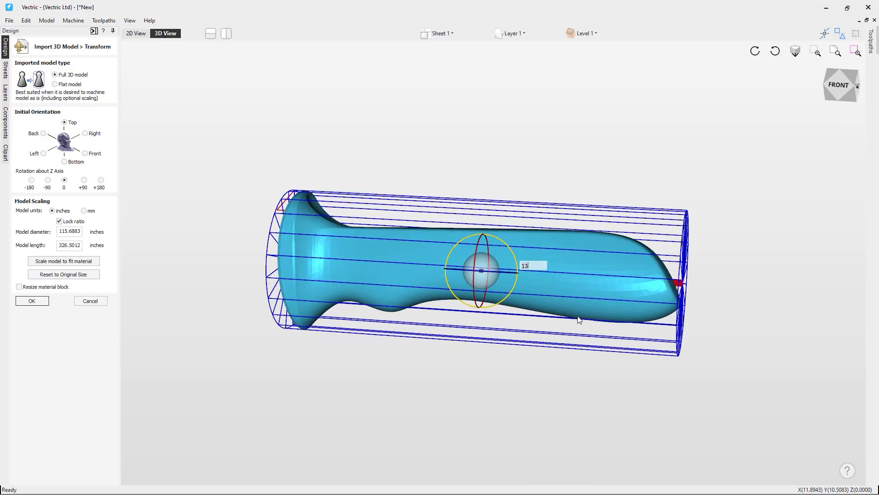
{"action": "left_click_drag", "start_coordinate": [658, 294], "coordinate": [409, 289]}
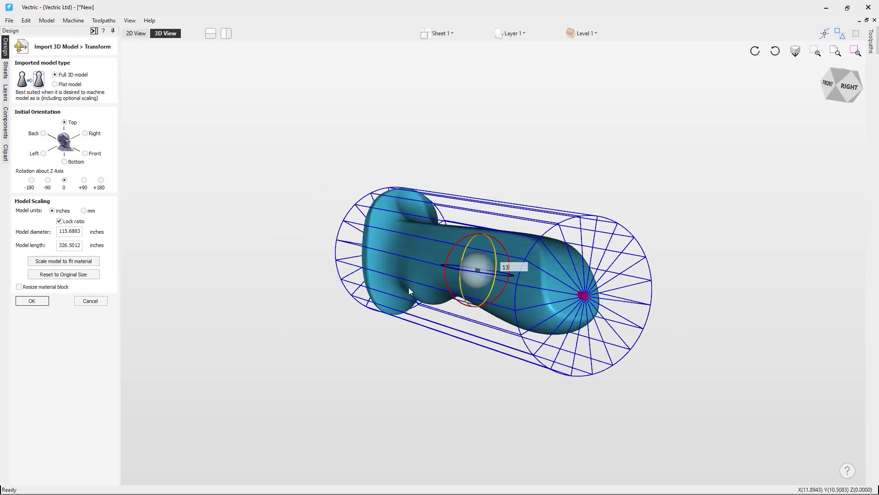
{"action": "left_click_drag", "start_coordinate": [550, 298], "coordinate": [646, 301]}
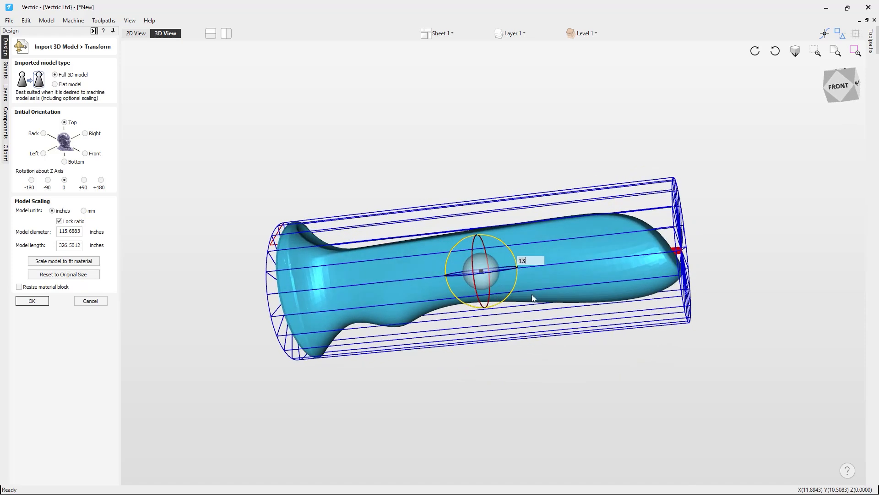
Rotate the handle sideways about its vertical axis until both ends line up in the right end view.
{"action": "left_click_drag", "start_coordinate": [562, 279], "coordinate": [514, 278]}
{"action": "left_click_drag", "start_coordinate": [640, 303], "coordinate": [478, 267]}
{"action": "mouse_move", "coordinate": [568, 280]}
{"action": "left_mouse_down"}
{"action": "mouse_move", "coordinate": [581, 281]}
{"action": "mouse_move", "coordinate": [573, 284]}
{"action": "left_mouse_up"}
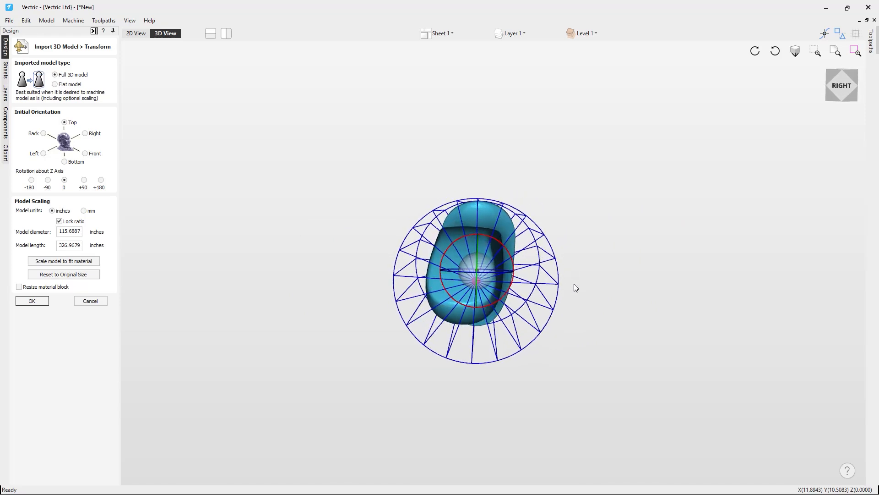
{"action": "left_click_drag", "start_coordinate": [499, 272], "coordinate": [513, 272]}
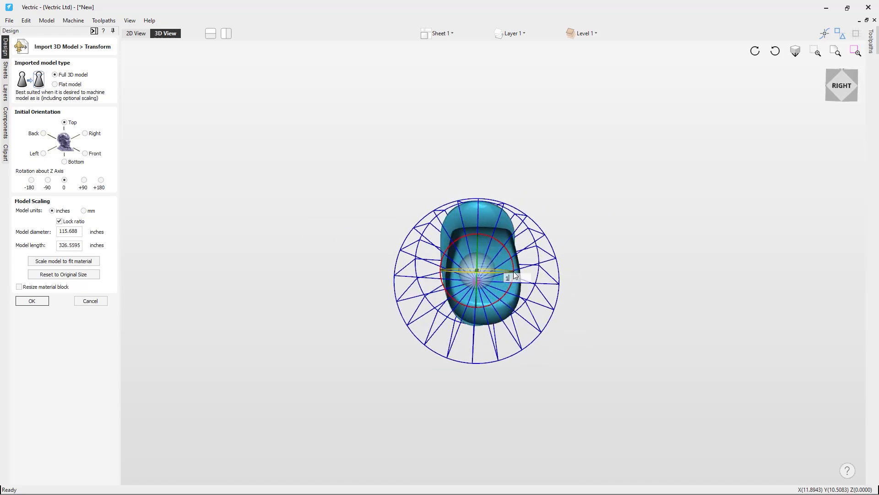
{"action": "left_click_drag", "start_coordinate": [507, 270], "coordinate": [507, 273]}
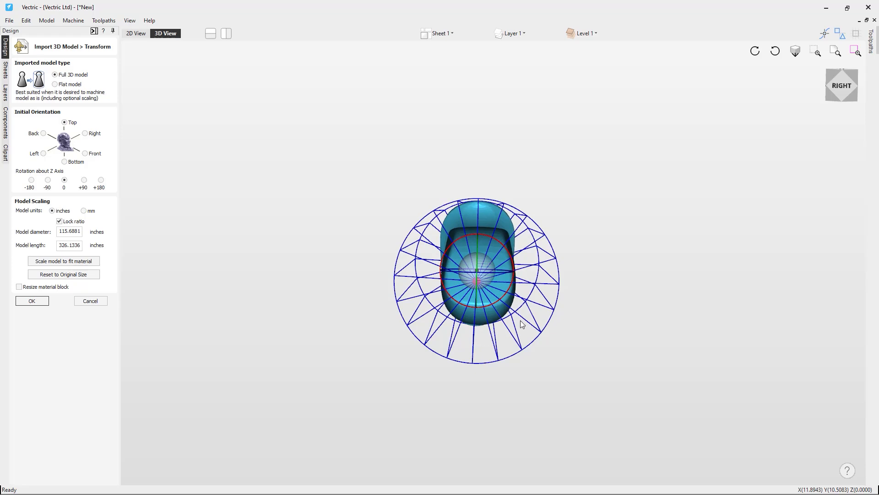
Fine-tune the handle's tilt with small rotations, checking its alignment in the cylinder from the side and the end.
{"action": "left_click_drag", "start_coordinate": [508, 334], "coordinate": [659, 317]}
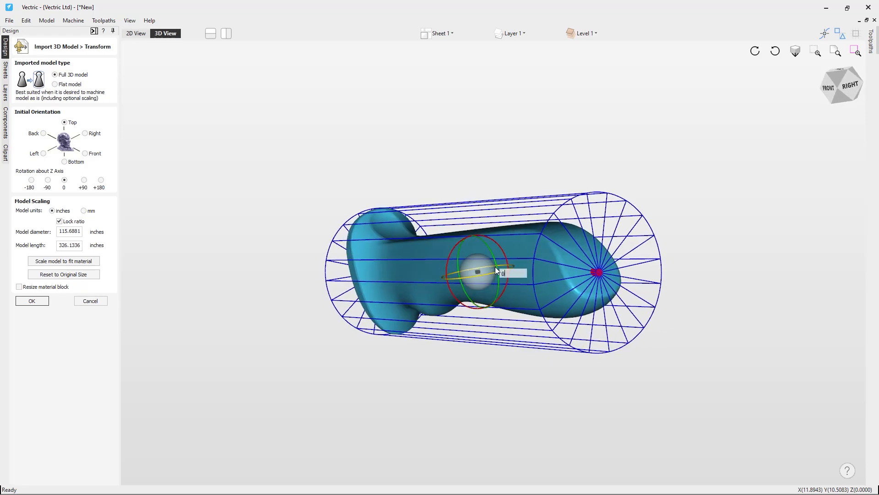
{"action": "left_click_drag", "start_coordinate": [494, 262], "coordinate": [491, 256]}
{"action": "left_click_drag", "start_coordinate": [575, 314], "coordinate": [277, 251]}
{"action": "left_click_drag", "start_coordinate": [493, 330], "coordinate": [579, 273]}
{"action": "left_click_drag", "start_coordinate": [400, 255], "coordinate": [492, 277]}
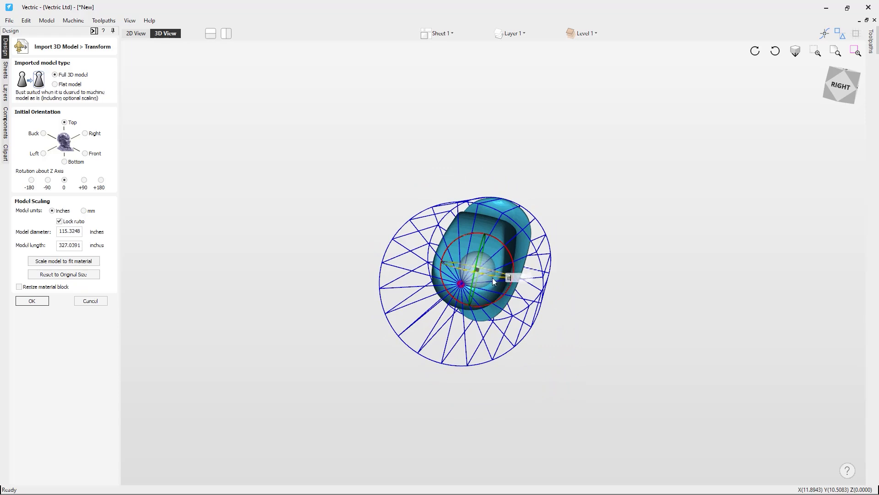
Centre the rotation axis on the handle's narrow end in the Right view.
{"action": "left_click", "coordinate": [840, 93]}
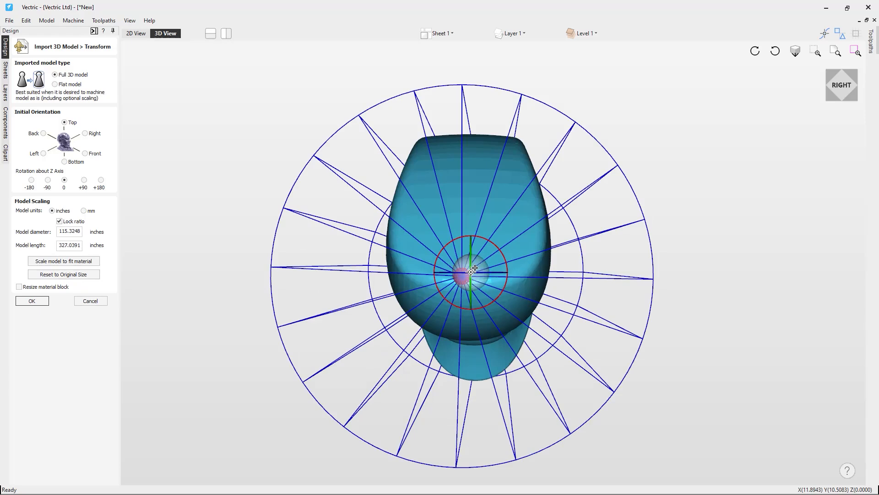
{"action": "left_click_drag", "start_coordinate": [473, 270], "coordinate": [479, 269]}
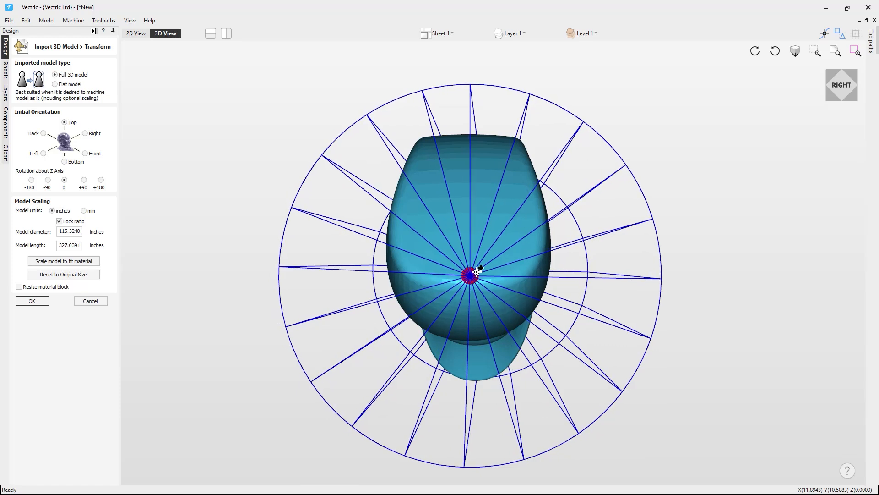
{"action": "left_click_drag", "start_coordinate": [476, 272], "coordinate": [477, 274]}
Centre the rotation axis on the handle's flared end in the Left view, and check the fit from the front.
{"action": "left_click_drag", "start_coordinate": [677, 262], "coordinate": [482, 284]}
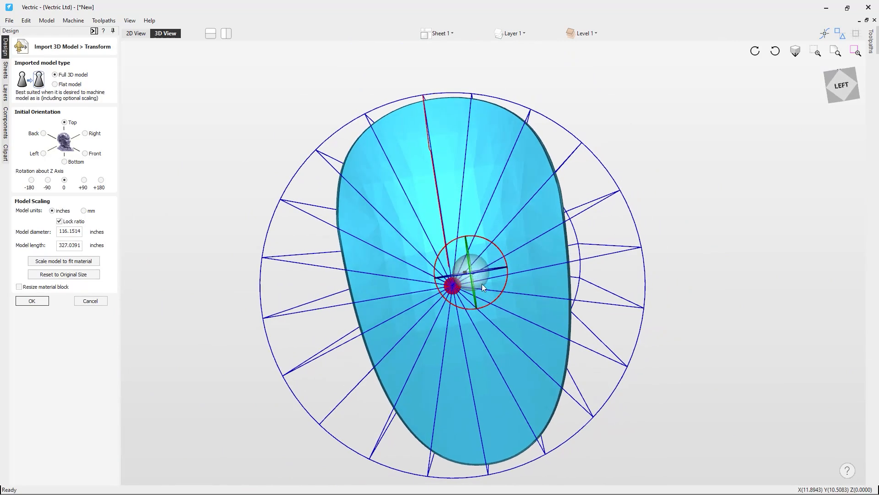
{"action": "left_click", "coordinate": [842, 85]}
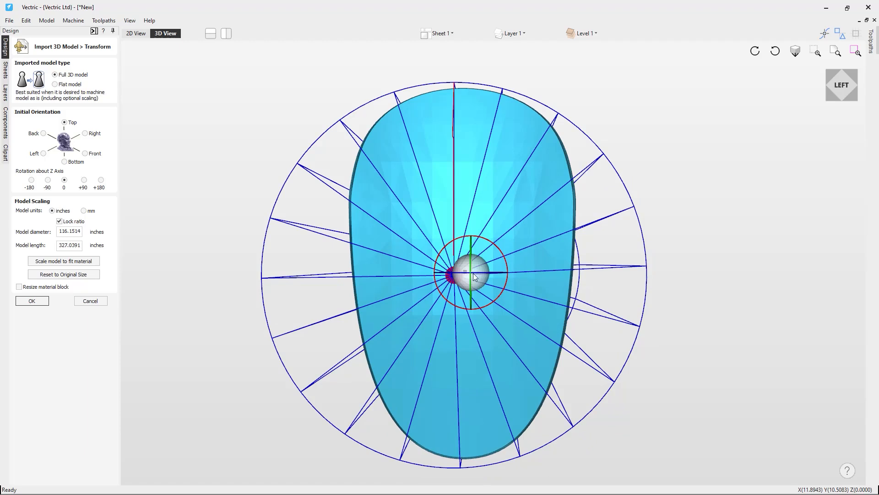
{"action": "mouse_move", "coordinate": [472, 274]}
{"action": "left_mouse_down"}
{"action": "mouse_move", "coordinate": [463, 271]}
{"action": "mouse_move", "coordinate": [475, 271]}
{"action": "left_mouse_up"}
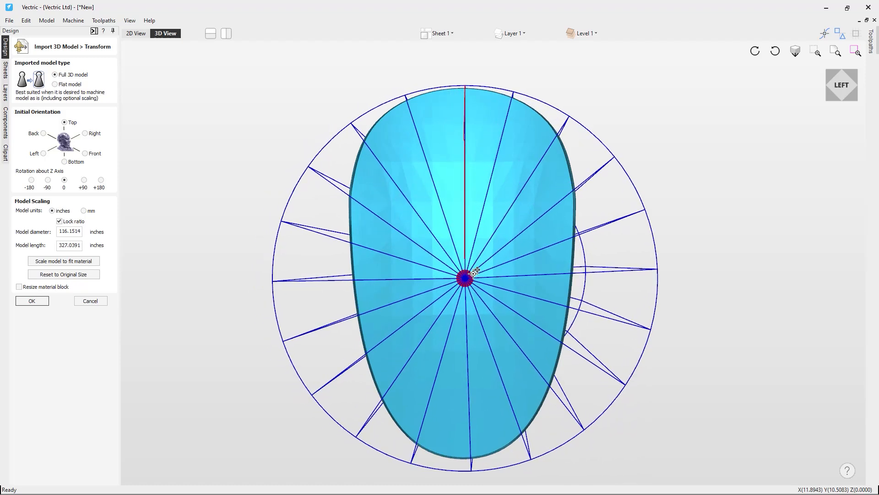
{"action": "left_click_drag", "start_coordinate": [545, 301], "coordinate": [688, 174]}
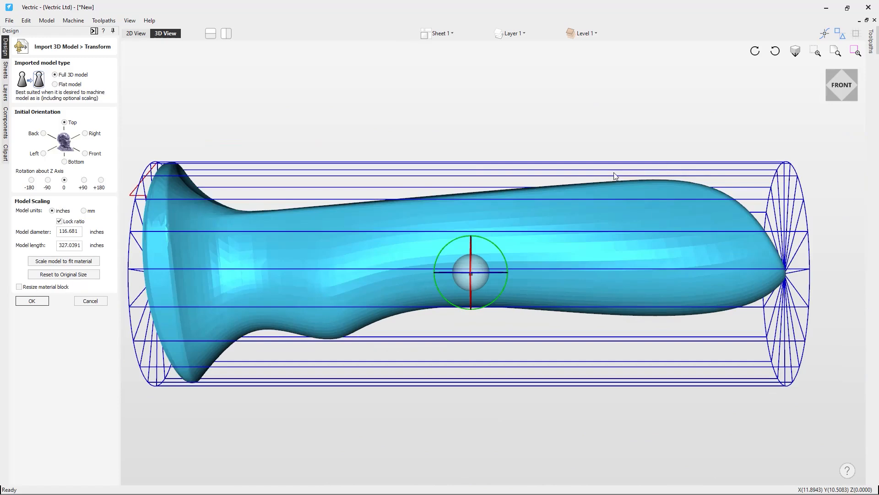
{"action": "scroll", "coordinate": [488, 210], "scroll_direction": "down", "scroll_amount": 1}
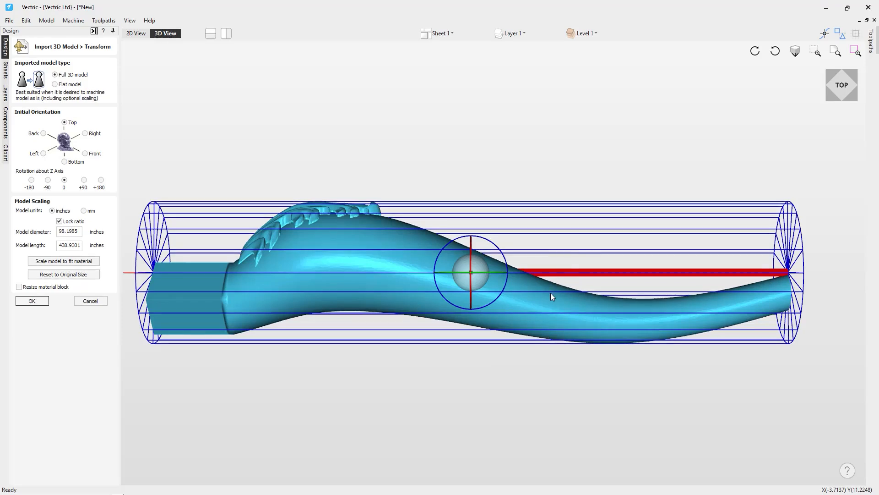
Rotate the curved model about 1° in the top plane to straighten it within the cylinder.
{"action": "left_click", "coordinate": [504, 287]}
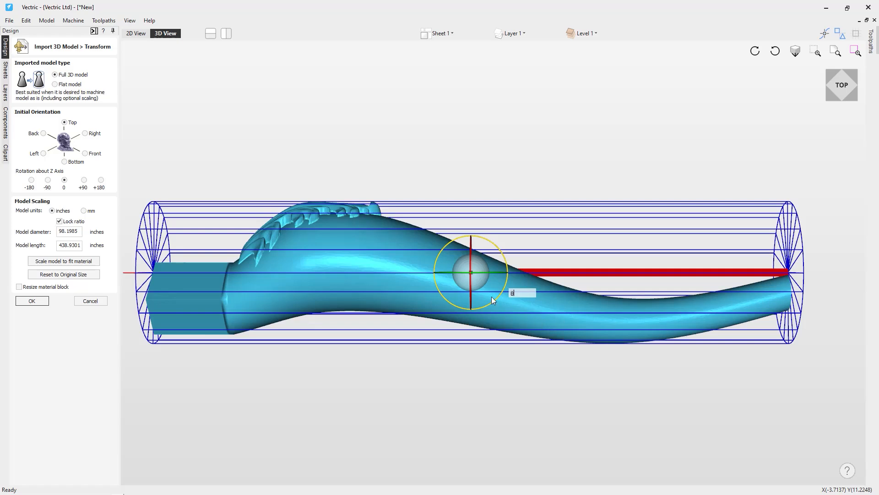
{"action": "left_click_drag", "start_coordinate": [497, 296], "coordinate": [498, 295]}
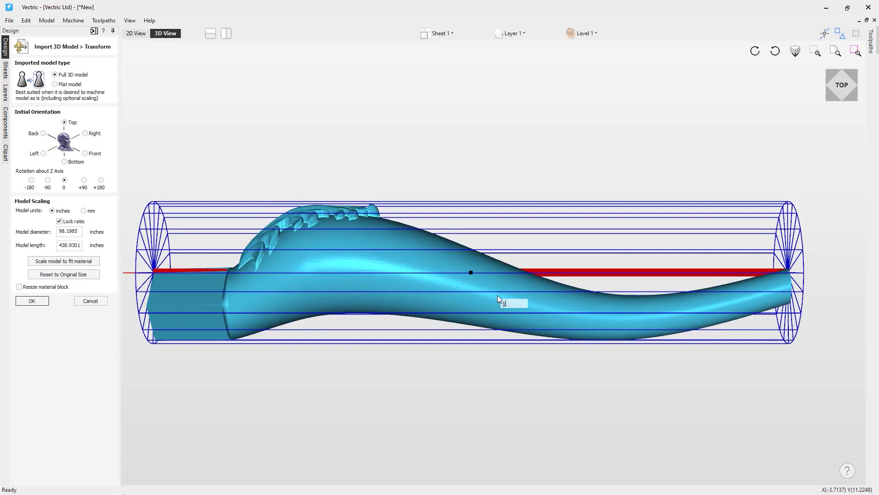
{"action": "key", "text": "Return"}
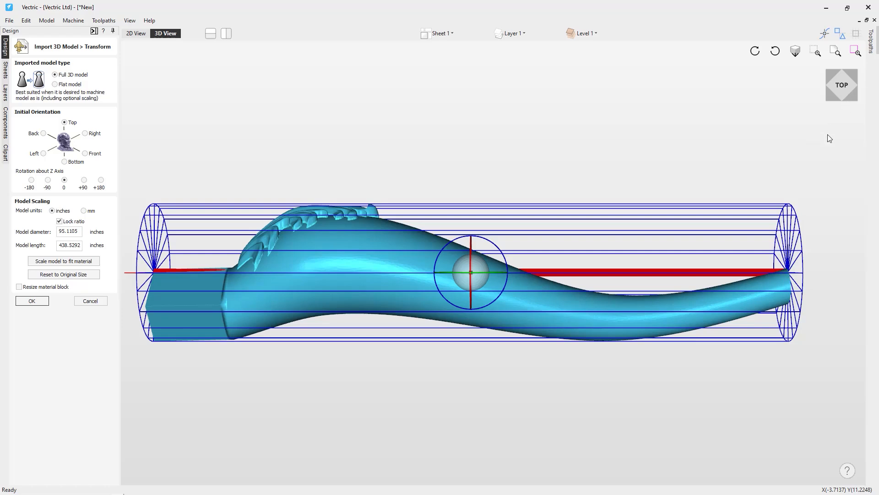
Shift the rotation axis relative to the curved model from its right end, and check the enlarged cylinder from several angles.
{"action": "left_click_drag", "start_coordinate": [818, 254], "coordinate": [770, 124]}
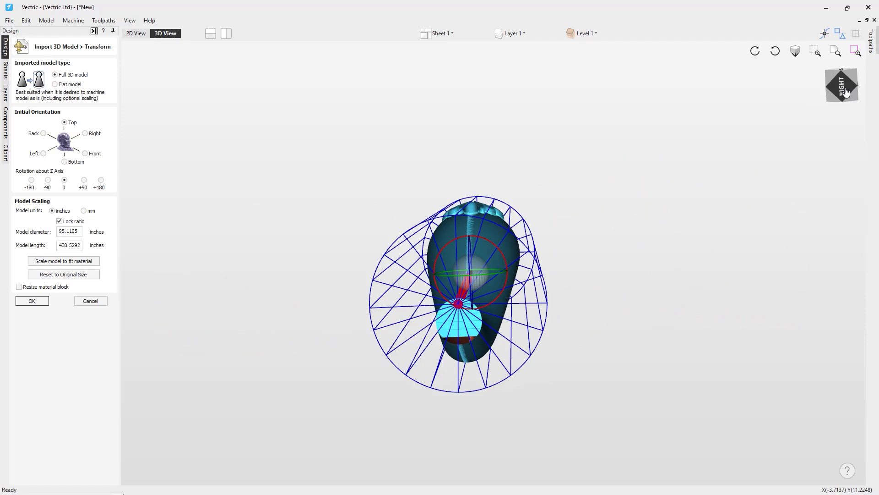
{"action": "left_click_drag", "start_coordinate": [396, 233], "coordinate": [416, 210]}
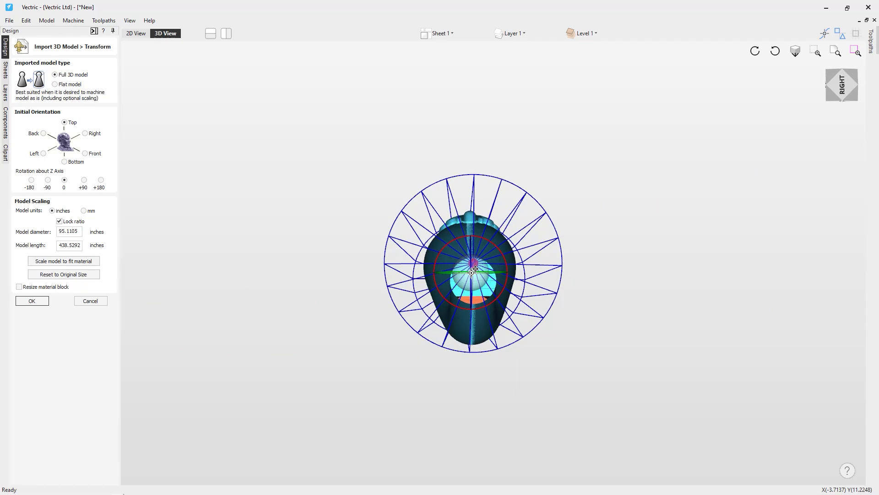
{"action": "left_click_drag", "start_coordinate": [559, 347], "coordinate": [559, 350]}
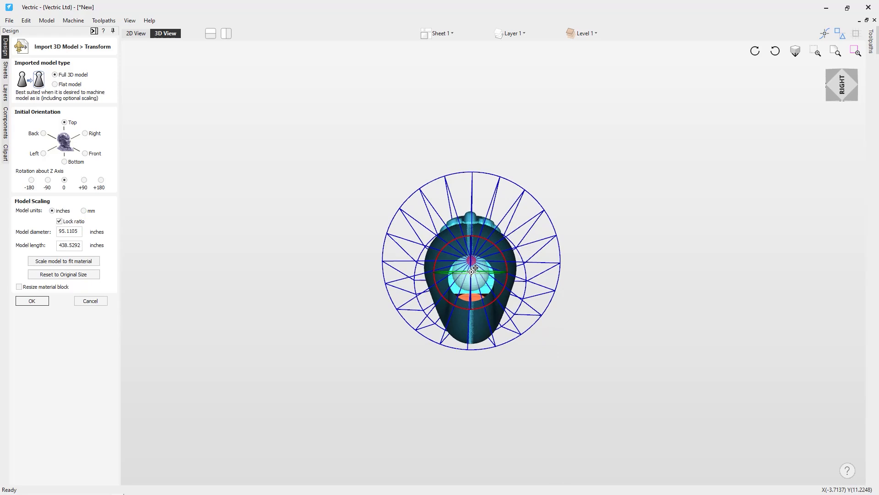
{"action": "left_click_drag", "start_coordinate": [585, 328], "coordinate": [643, 325]}
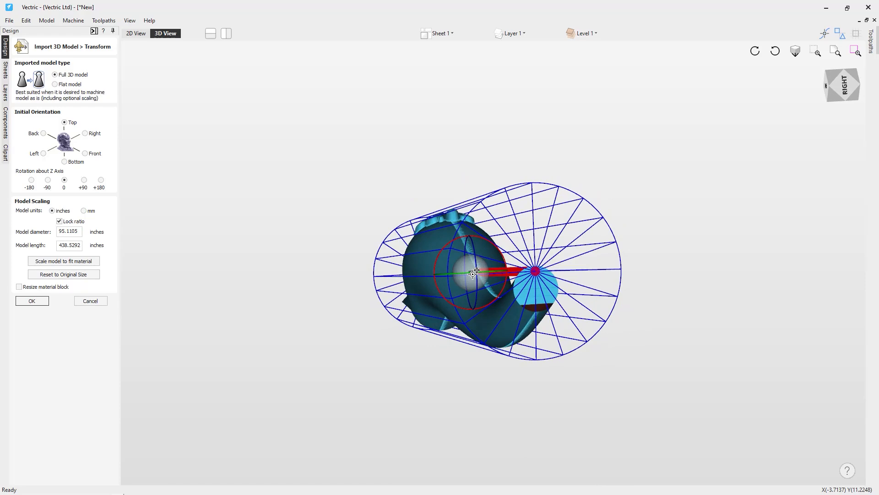
{"action": "left_click_drag", "start_coordinate": [474, 273], "coordinate": [474, 299]}
{"action": "left_click_drag", "start_coordinate": [486, 335], "coordinate": [637, 312]}
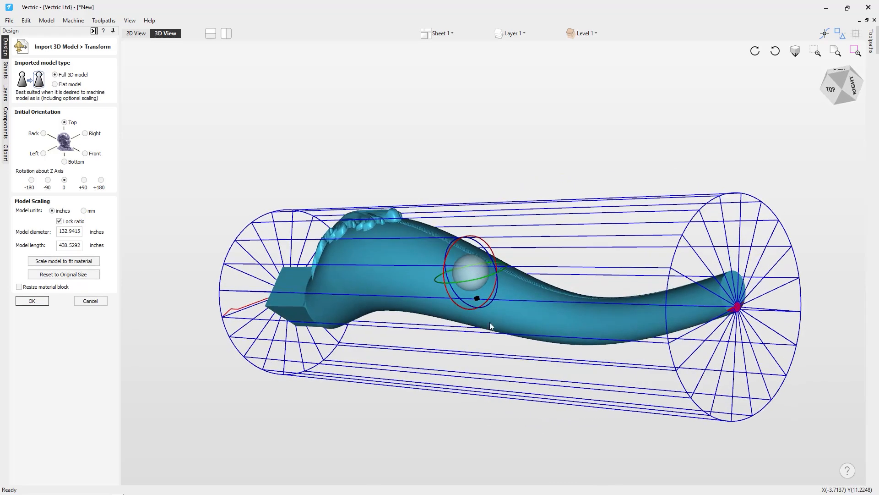
{"action": "left_click_drag", "start_coordinate": [501, 322], "coordinate": [575, 309]}
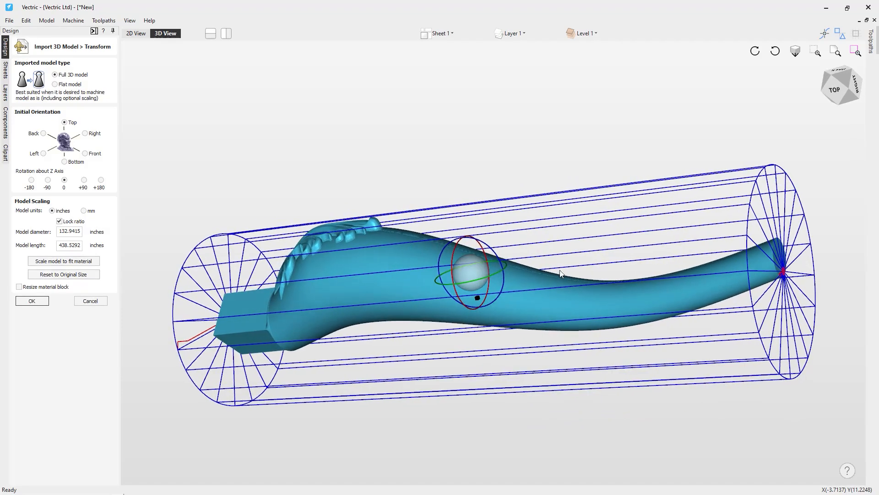
{"action": "left_click_drag", "start_coordinate": [493, 276], "coordinate": [518, 208]}
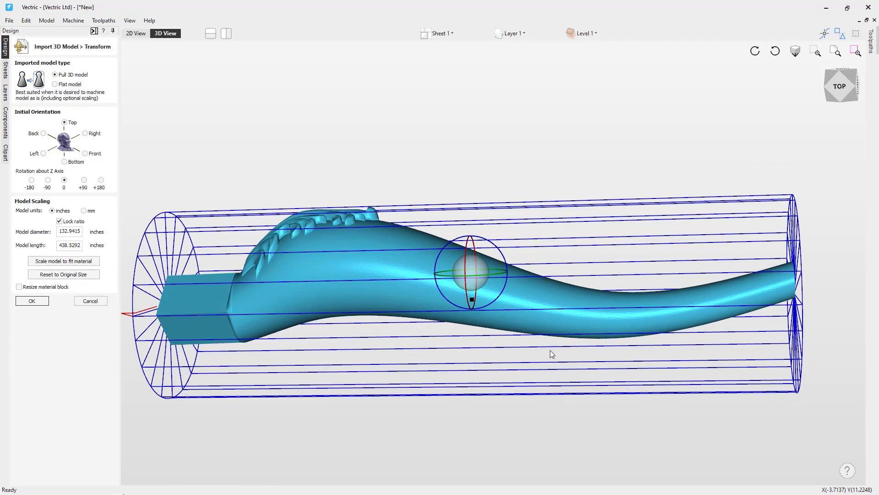
{"action": "left_click_drag", "start_coordinate": [551, 347], "coordinate": [547, 377]}
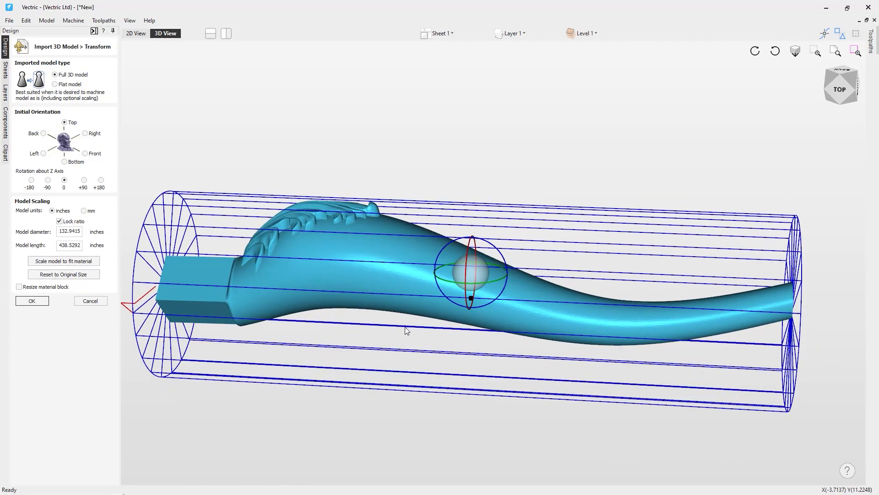
Examine the curved model's fit inside the rotation cylinder from several angles and return to a standard view.
{"action": "left_click_drag", "start_coordinate": [374, 307], "coordinate": [556, 326]}
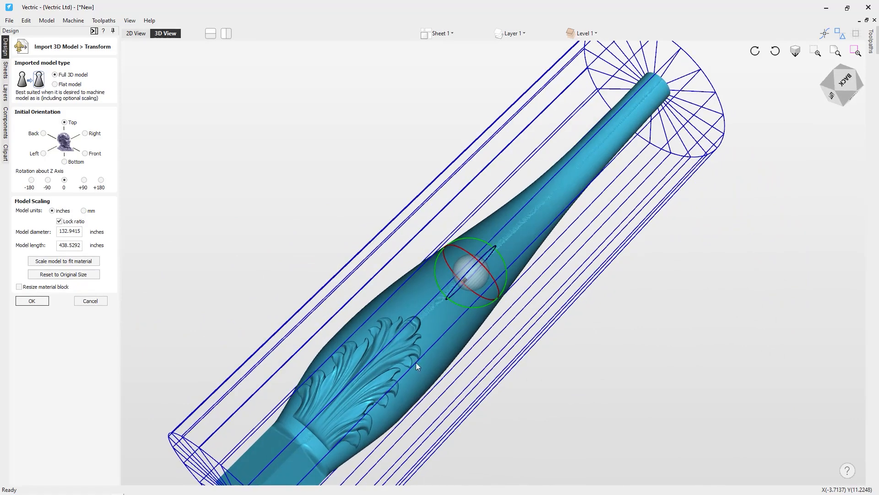
{"action": "left_click_drag", "start_coordinate": [409, 350], "coordinate": [386, 309]}
{"action": "scroll", "coordinate": [398, 333], "scroll_direction": "down", "scroll_amount": 2}
{"action": "left_click_drag", "start_coordinate": [428, 364], "coordinate": [605, 359]}
{"action": "left_click", "coordinate": [833, 86]}
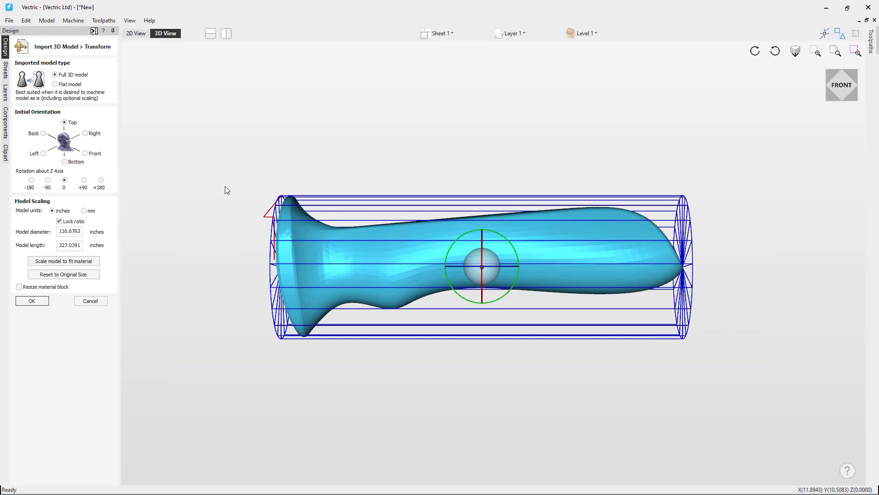
Set the handle's model units to mm and scale the model to fit the material.
{"action": "left_click", "coordinate": [84, 211]}
{"action": "left_click", "coordinate": [79, 232]}
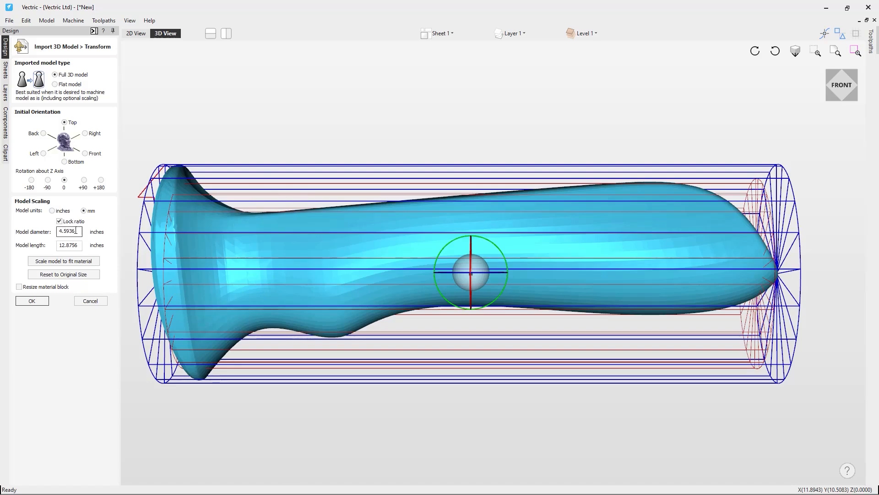
{"action": "left_click", "coordinate": [79, 261]}
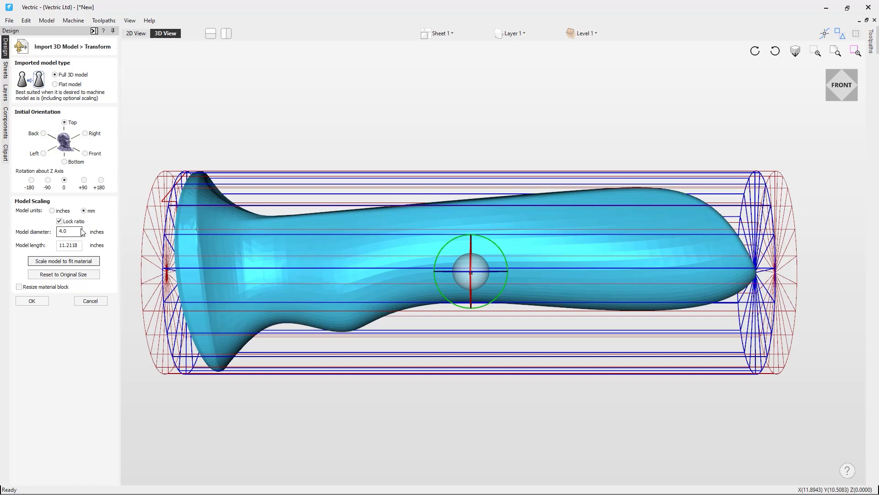
Set the handle's model length to 10 inches with the ratio locked, and accept the import.
{"action": "left_click_drag", "start_coordinate": [81, 245], "coordinate": [34, 247]}
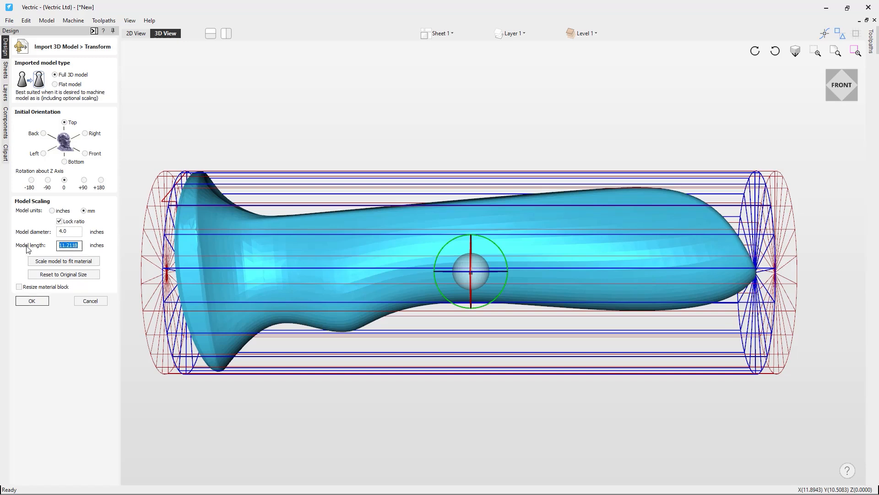
{"action": "type", "text": "1"}
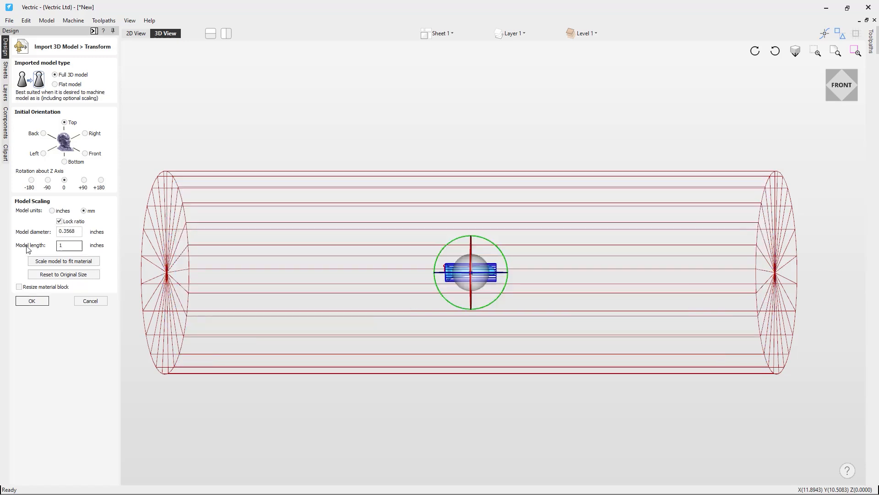
{"action": "type", "text": "0"}
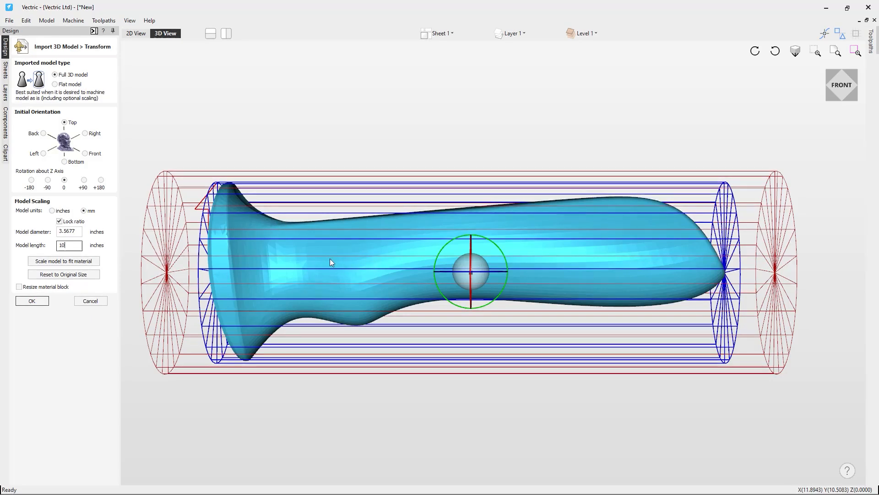
{"action": "left_click", "coordinate": [43, 301]}
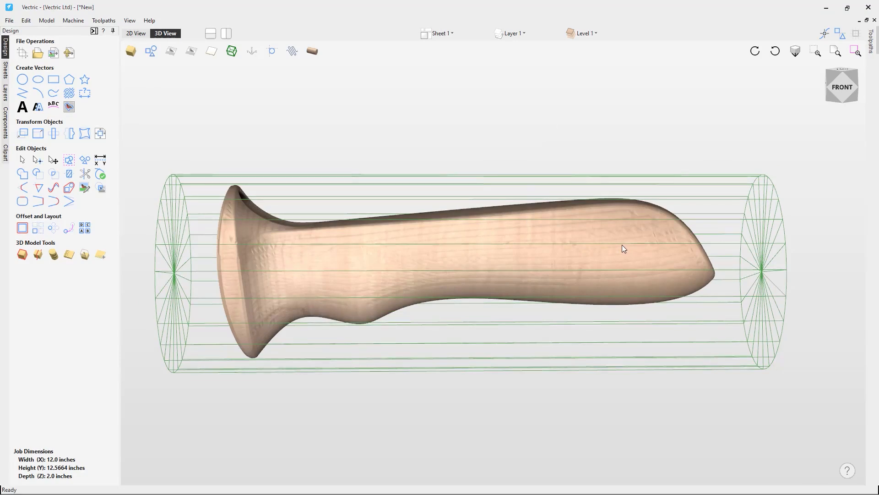
Inspect the imported handle from all around, and compare its flat unwrapped form with the wrapped form.
{"action": "left_click_drag", "start_coordinate": [666, 250], "coordinate": [323, 297]}
{"action": "right_click", "coordinate": [323, 296]}
{"action": "left_click_drag", "start_coordinate": [383, 295], "coordinate": [619, 254]}
{"action": "left_click_drag", "start_coordinate": [309, 251], "coordinate": [737, 273]}
{"action": "left_click_drag", "start_coordinate": [625, 282], "coordinate": [518, 258]}
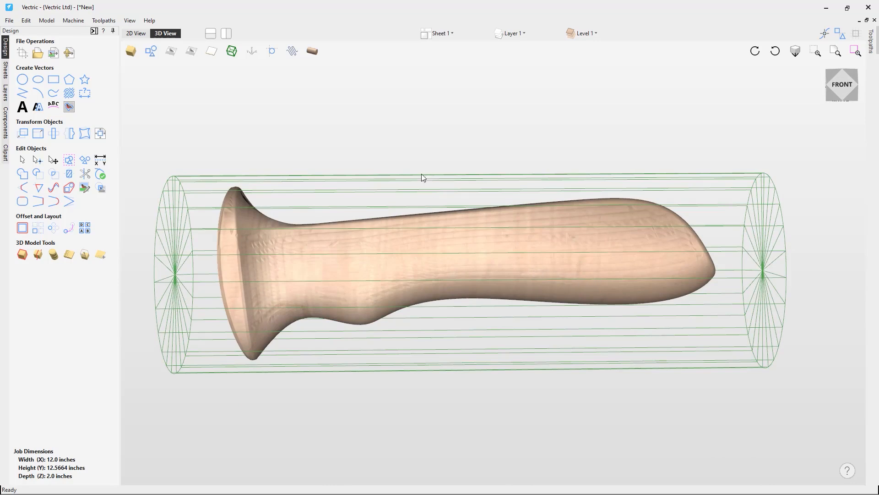
{"action": "left_click", "coordinate": [314, 51]}
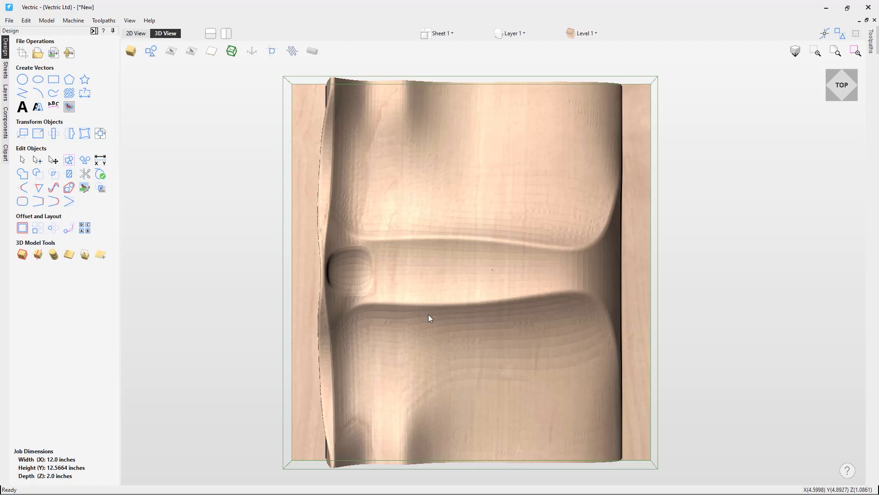
{"action": "left_click", "coordinate": [312, 50]}
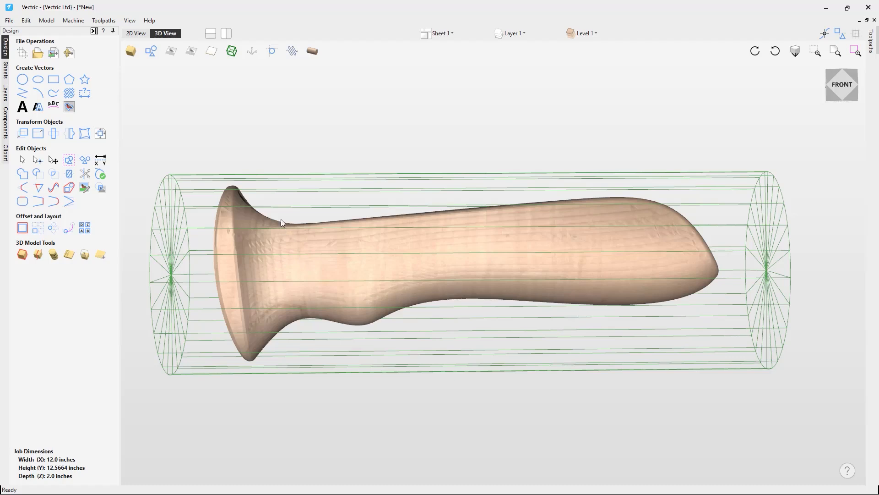
Set the combine mode of the v4_SolidHandle component to Merge.
{"action": "left_click", "coordinate": [5, 120]}
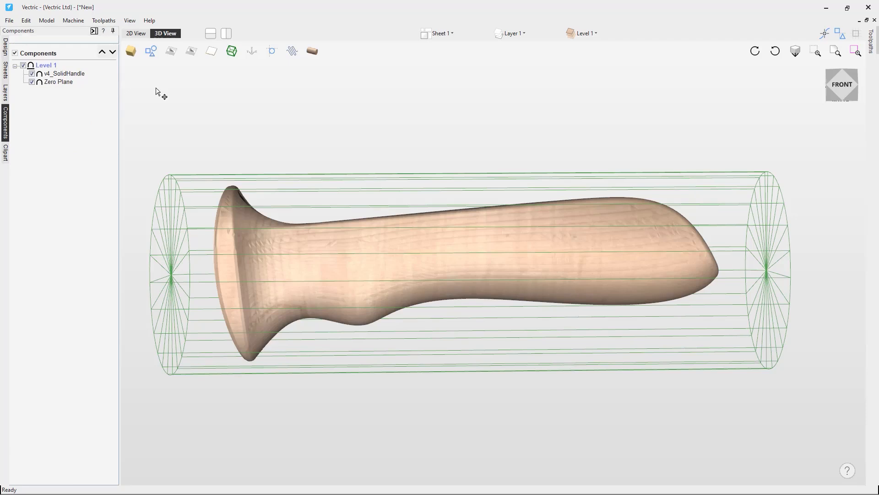
{"action": "left_click", "coordinate": [73, 75]}
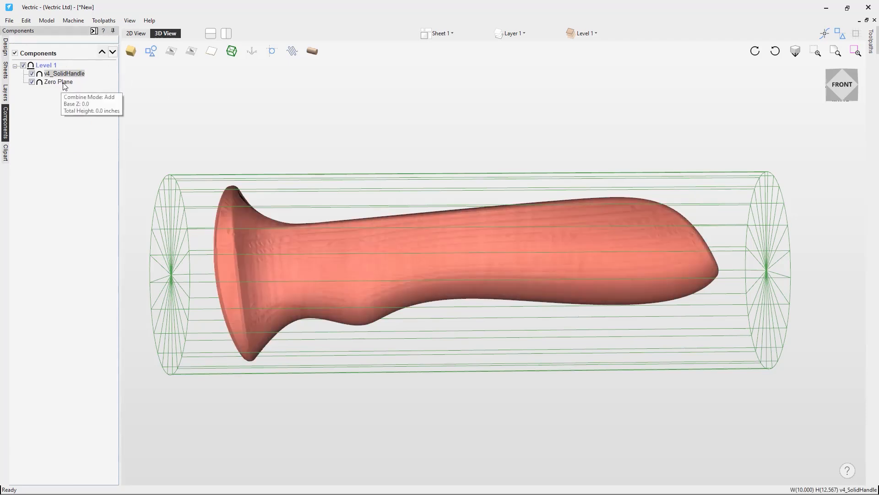
{"action": "left_click", "coordinate": [64, 84]}
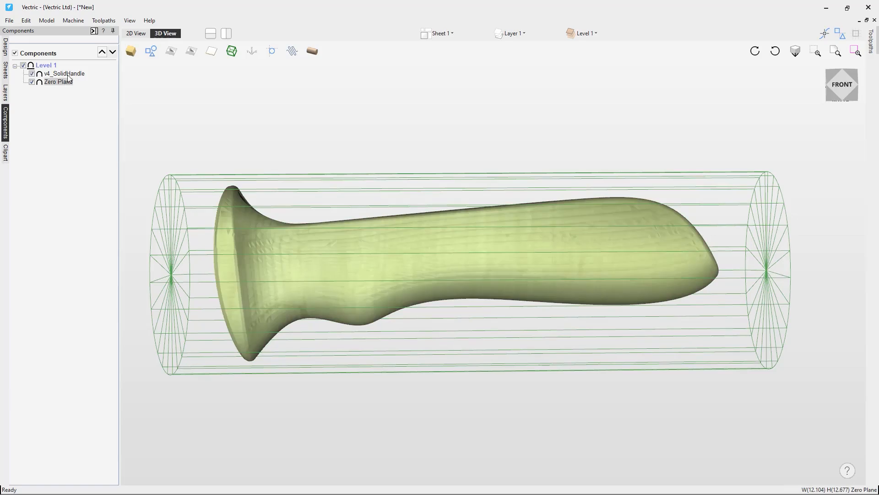
{"action": "left_click", "coordinate": [65, 74]}
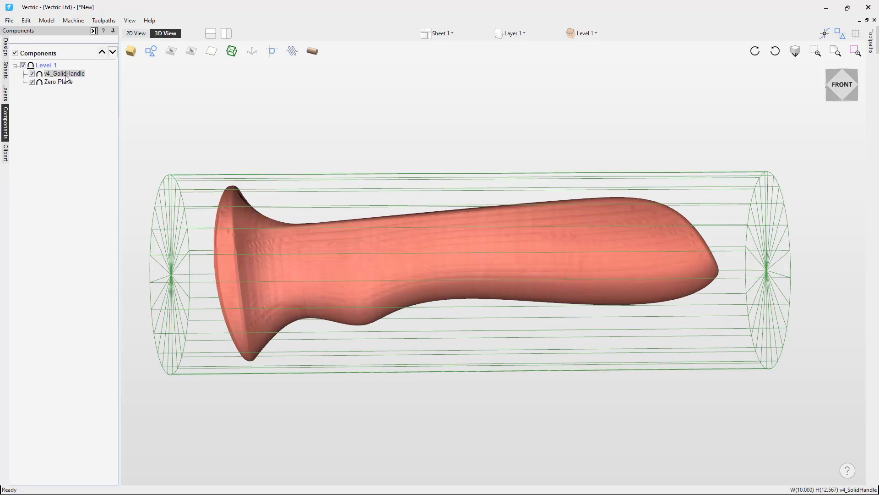
{"action": "right_click", "coordinate": [66, 77]}
{"action": "mouse_move", "coordinate": [84, 81]}
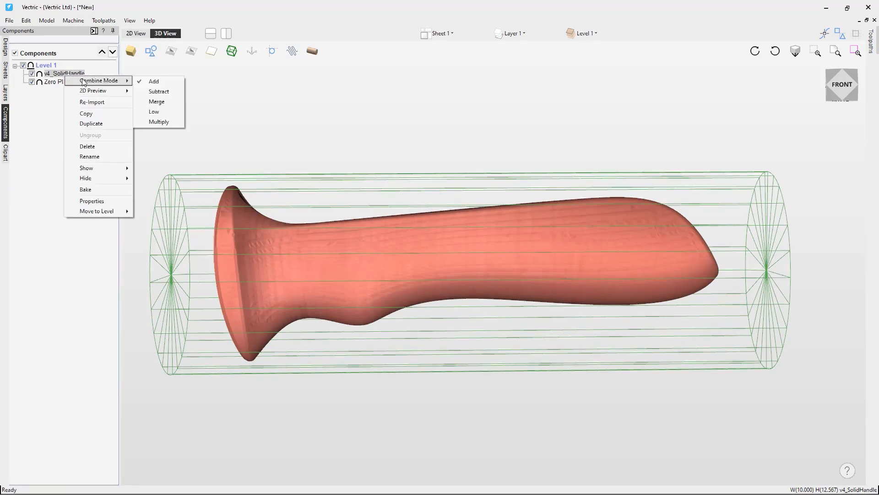
{"action": "left_click", "coordinate": [163, 99]}
{"action": "mouse_move", "coordinate": [65, 88]}
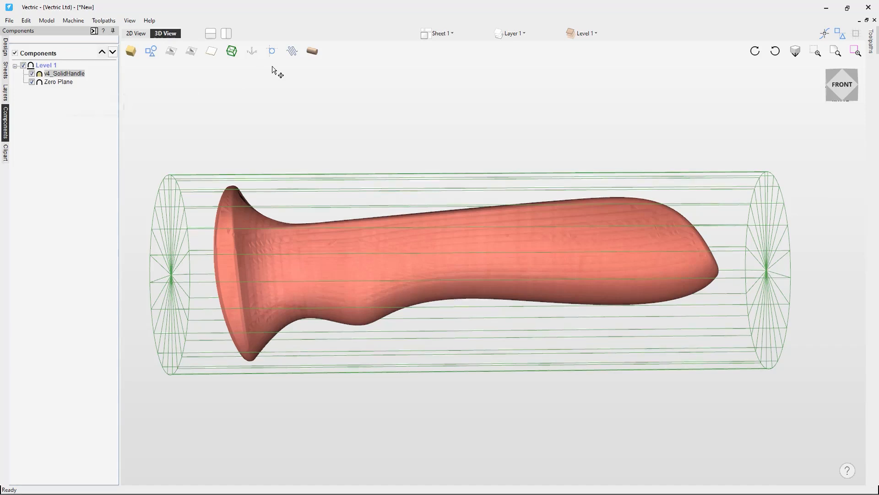
Set the Zero Plane component's base height to 0.25 inches in the unwrapped view, and check the wrapped model from the front.
{"action": "left_click", "coordinate": [310, 51]}
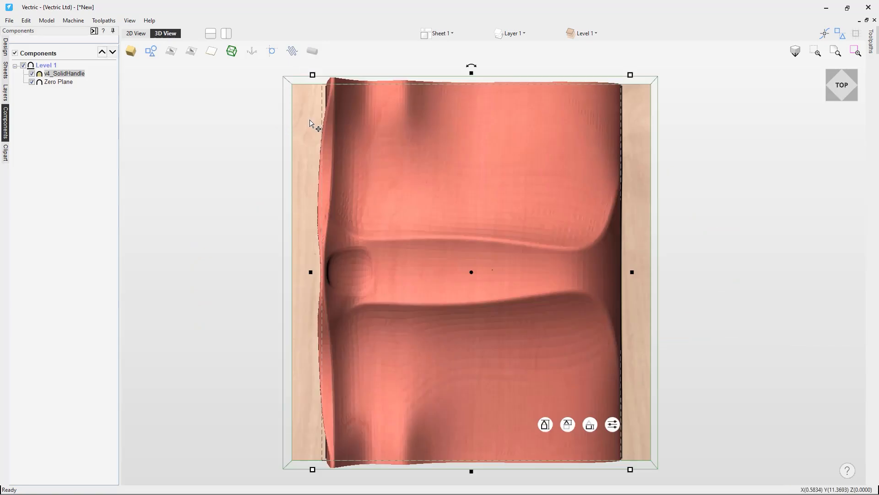
{"action": "left_click", "coordinate": [308, 122]}
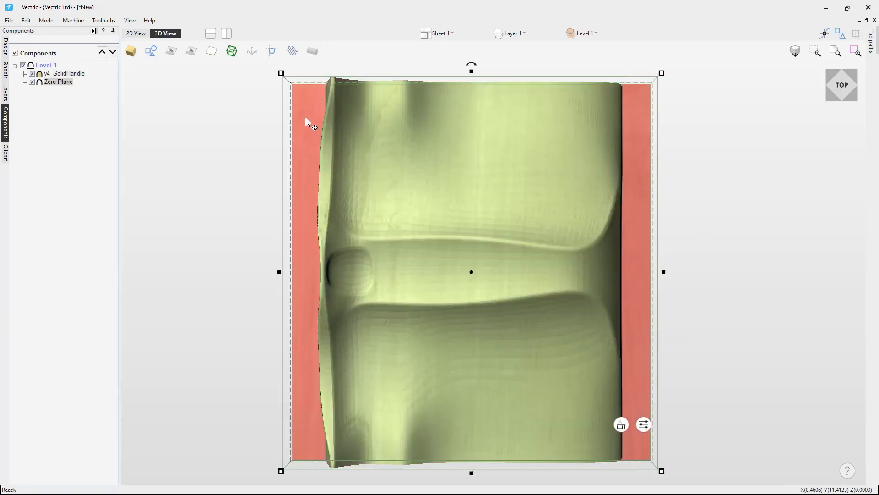
{"action": "mouse_move", "coordinate": [59, 87]}
{"action": "mouse_move", "coordinate": [626, 427]}
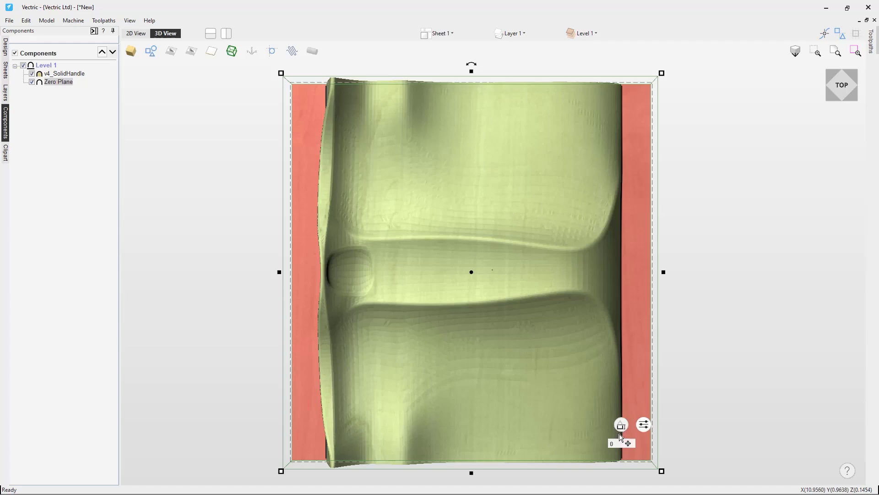
{"action": "left_click", "coordinate": [621, 444]}
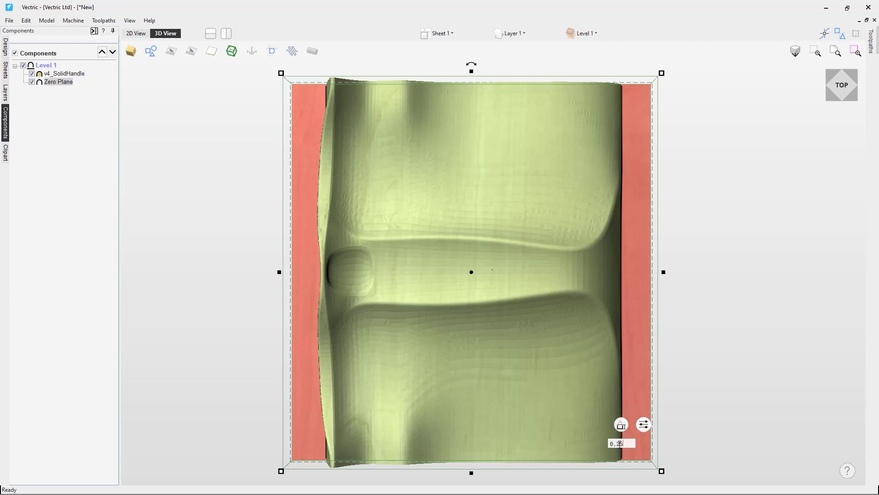
{"action": "key", "text": "Return"}
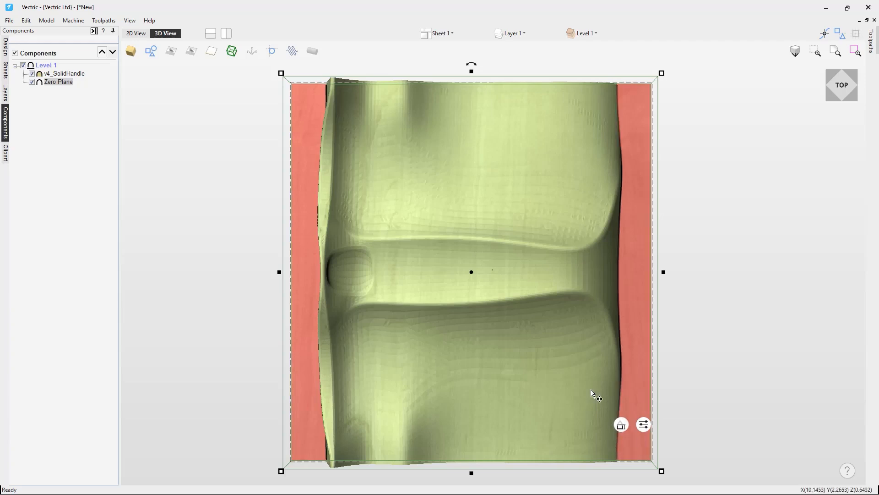
{"action": "left_click", "coordinate": [316, 59]}
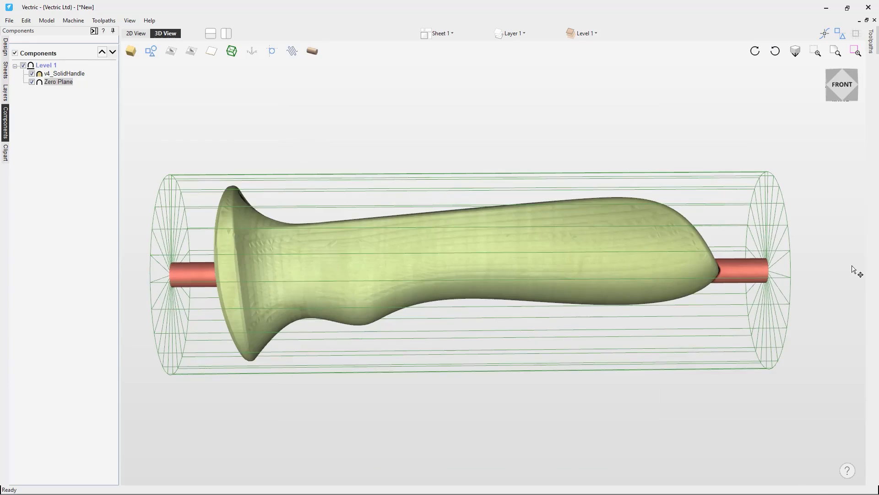
{"action": "left_click_drag", "start_coordinate": [230, 290], "coordinate": [593, 289]}
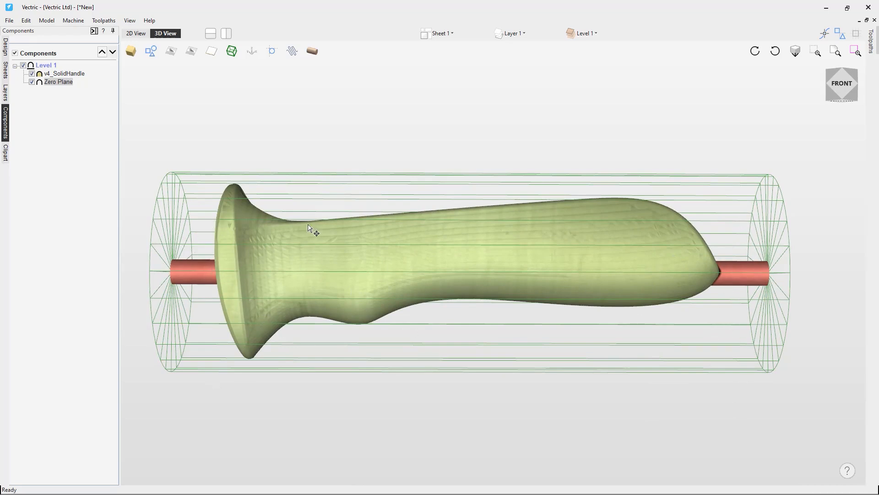
{"action": "left_click", "coordinate": [844, 87]}
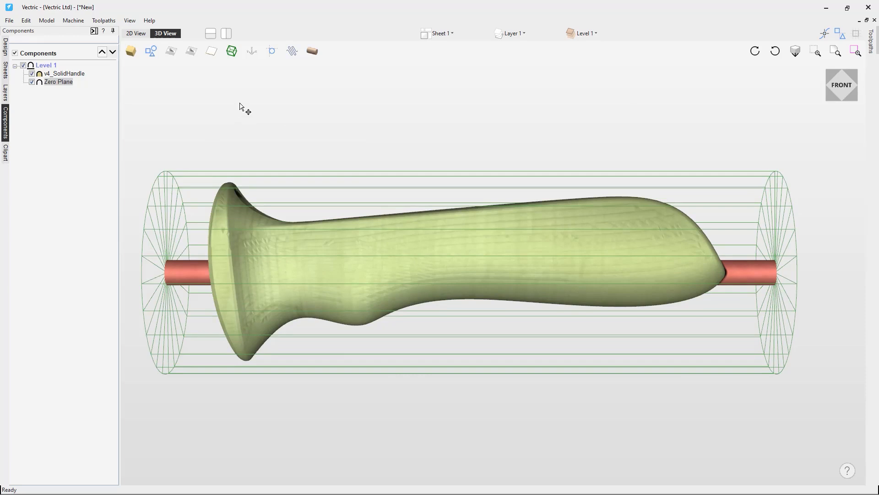
Review the material setup's diameter, Z-zero, model position and clearance gaps before toolpath creation, and accept it.
{"action": "left_click", "coordinate": [93, 31]}
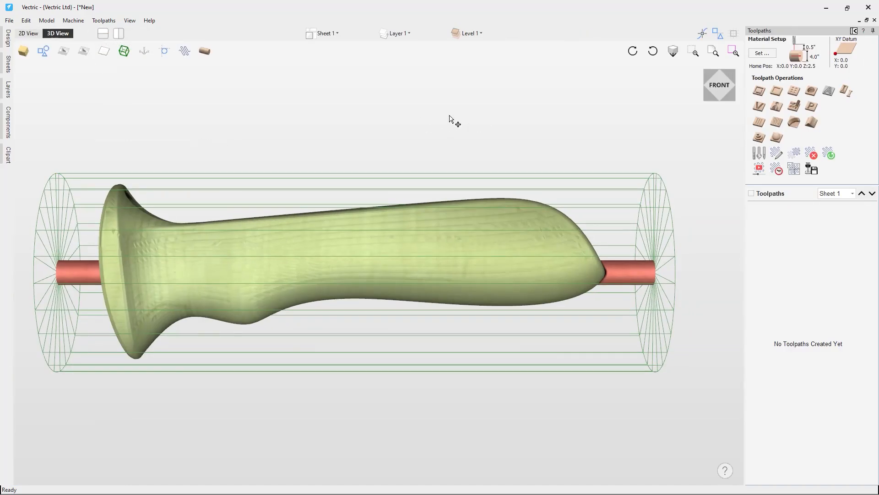
{"action": "left_click", "coordinate": [768, 55]}
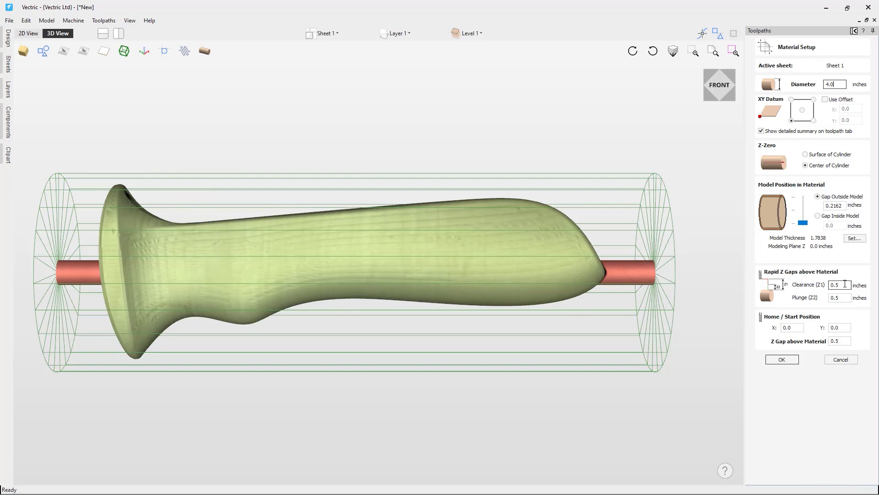
{"action": "left_click", "coordinate": [847, 339]}
{"action": "left_click", "coordinate": [785, 363]}
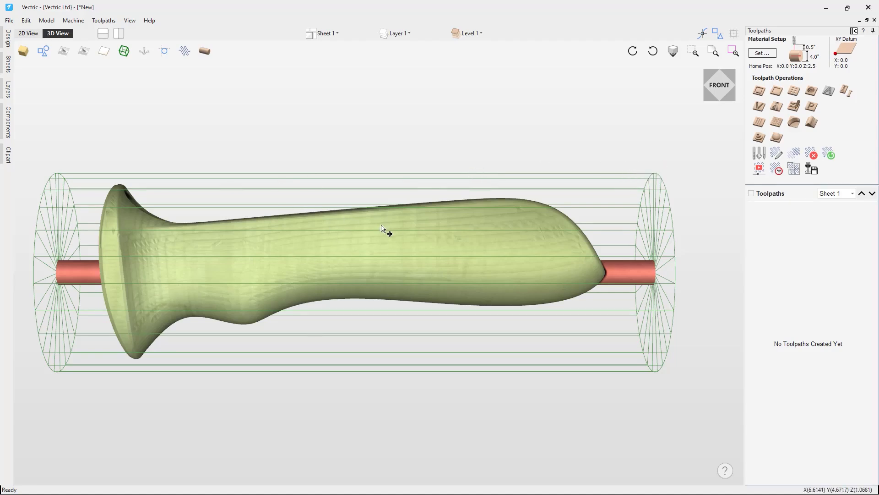
Start a 3D rough machining toolpath and choose the imperial Ball Nose (1/4") as its tool.
{"action": "left_click", "coordinate": [759, 137]}
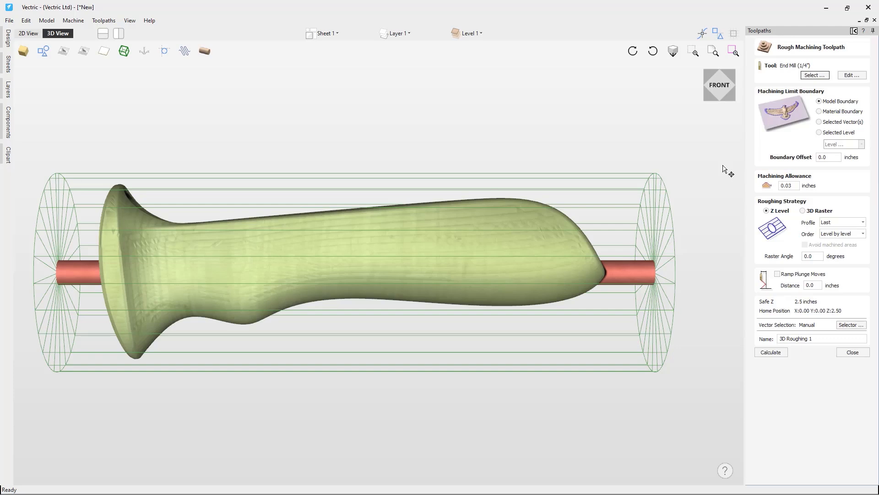
{"action": "left_click", "coordinate": [814, 75]}
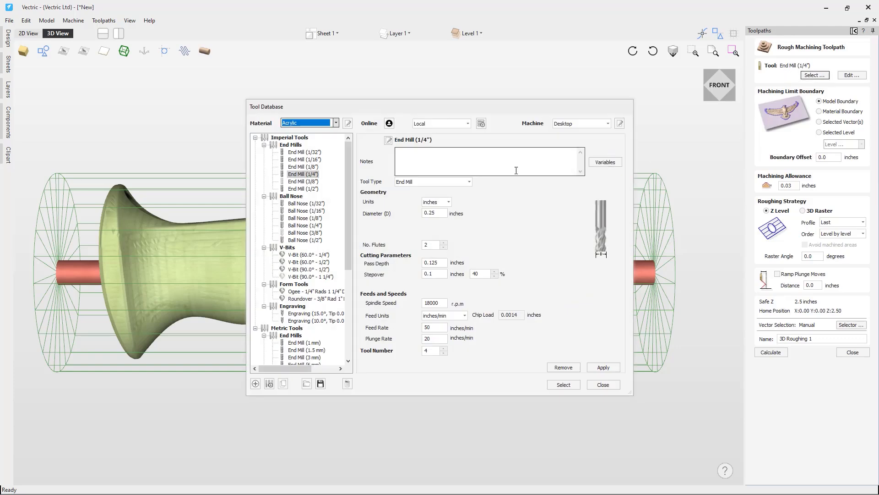
{"action": "left_click", "coordinate": [313, 226]}
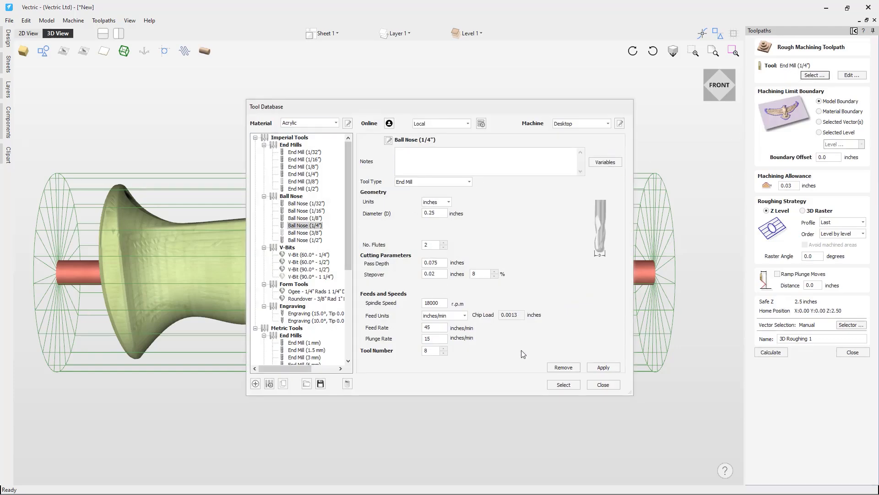
{"action": "left_click", "coordinate": [564, 384]}
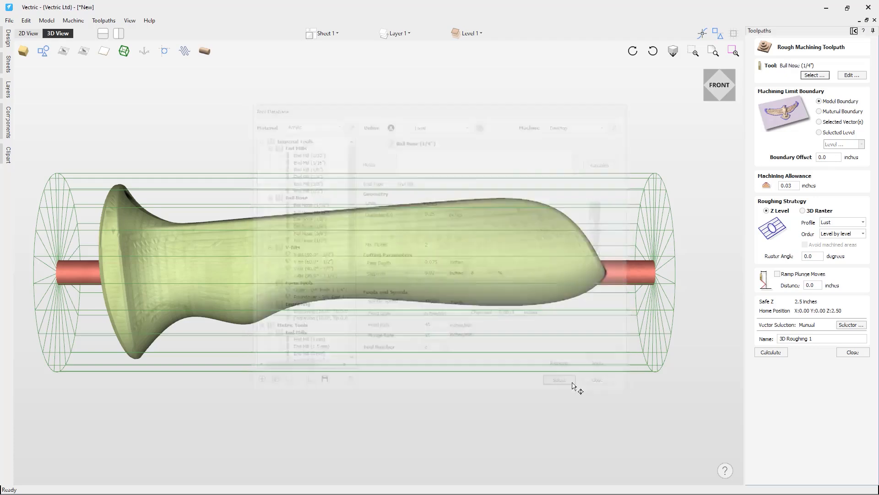
Edit the roughing ball nose tool to use a 0.25 inch pass depth and a 40% stepover.
{"action": "left_click", "coordinate": [852, 75]}
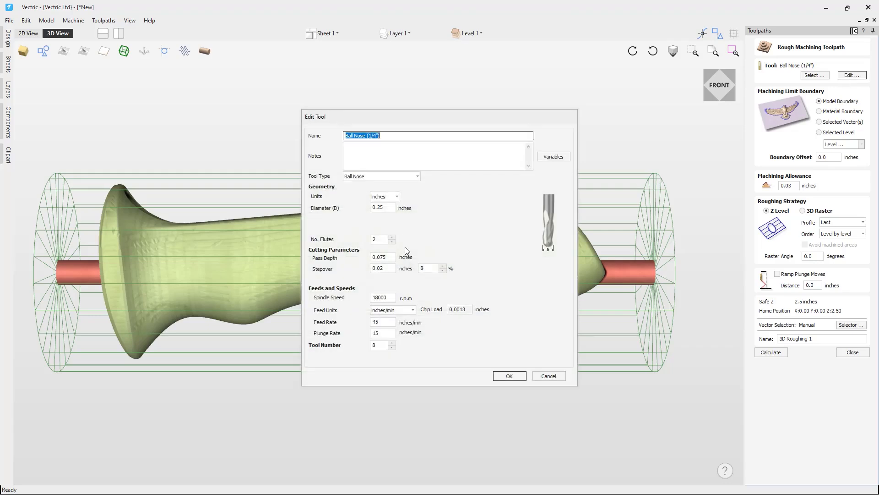
{"action": "left_click", "coordinate": [381, 257]}
{"action": "type", "text": "0.2"}
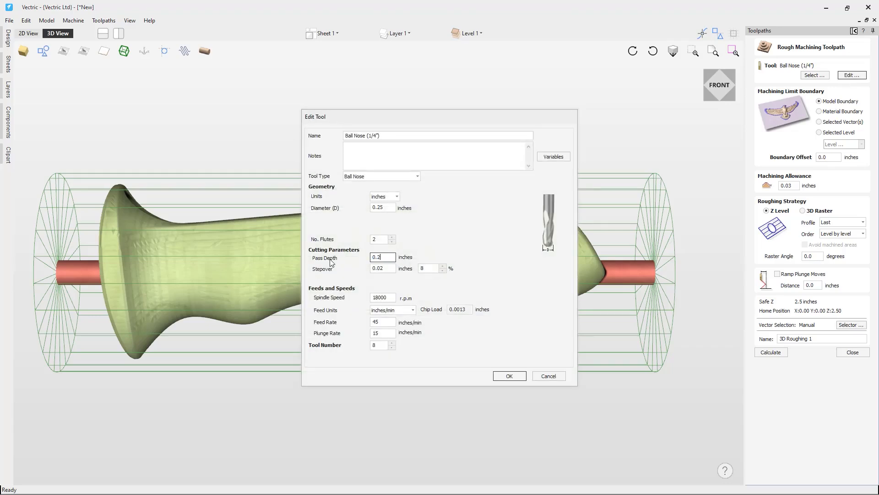
{"action": "left_click", "coordinate": [431, 268]}
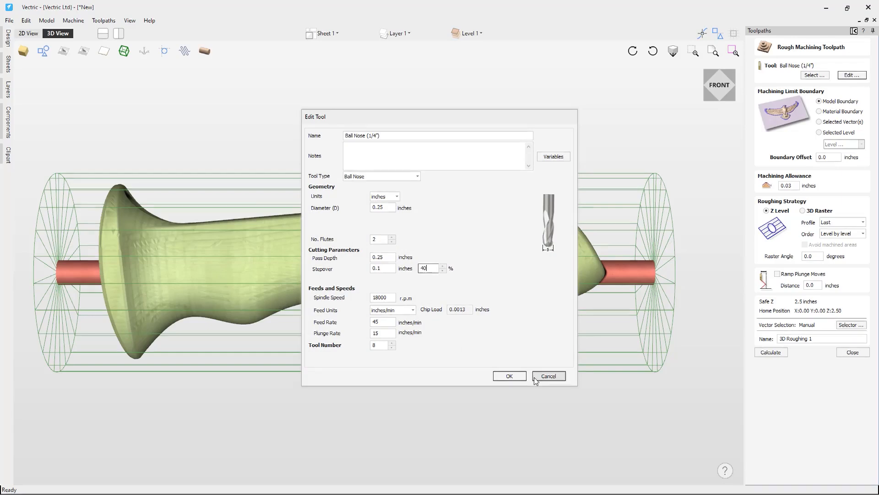
{"action": "left_click", "coordinate": [509, 375]}
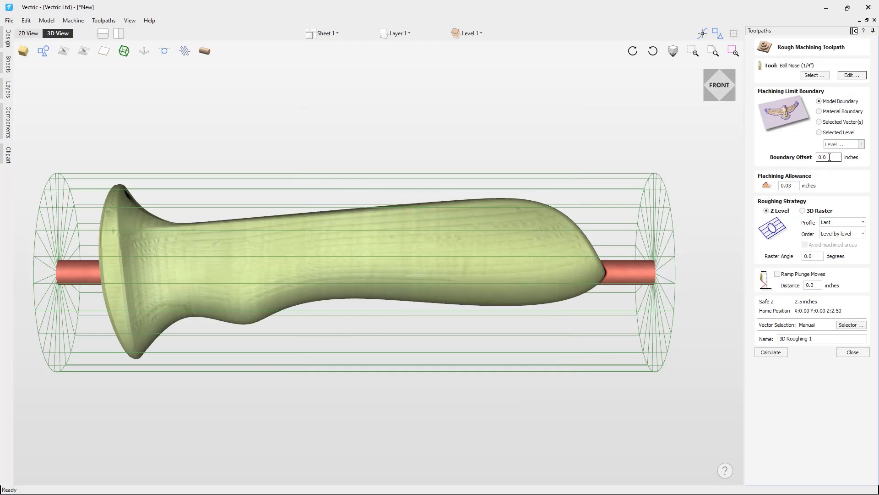
Name the Z Level roughing toolpath 3D Roughing, keeping a 0.03 inch machining allowance, and calculate it.
{"action": "left_click", "coordinate": [797, 185]}
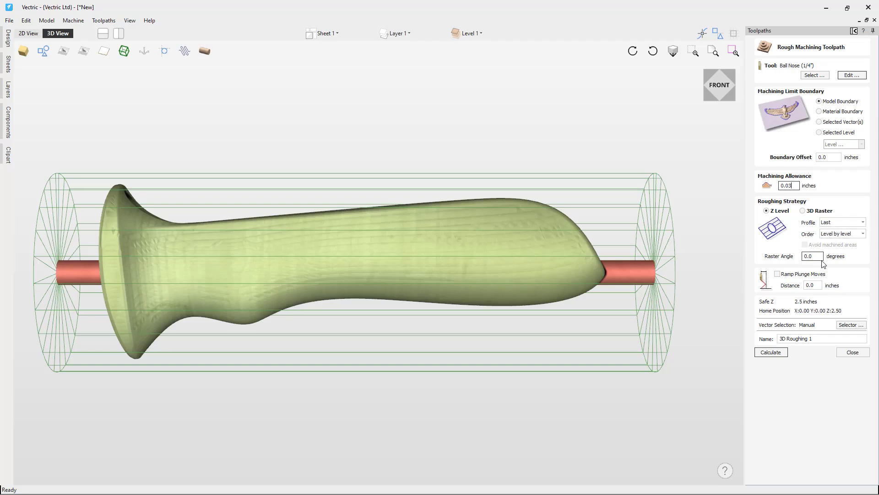
{"action": "left_click", "coordinate": [810, 338]}
{"action": "left_click", "coordinate": [784, 355]}
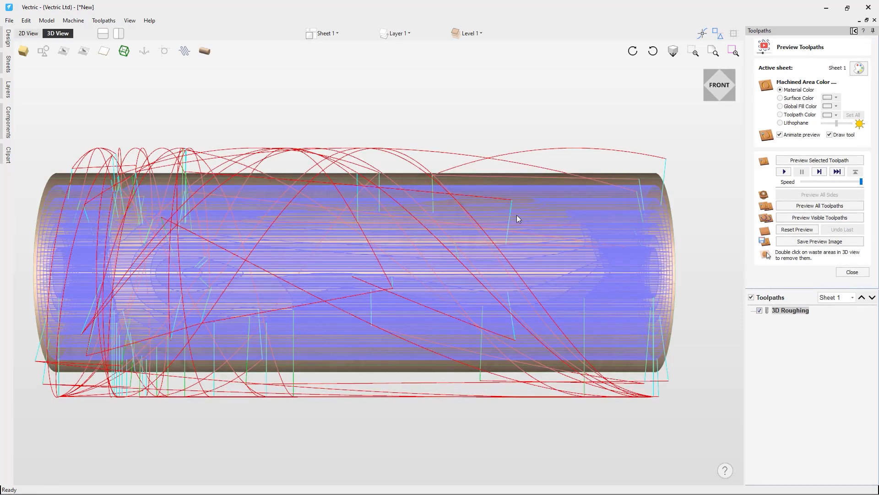
Simulate the 3D Roughing toolpath, inspect the roughed handle from several angles, and leave the preview from the front view.
{"action": "left_click", "coordinate": [834, 162]}
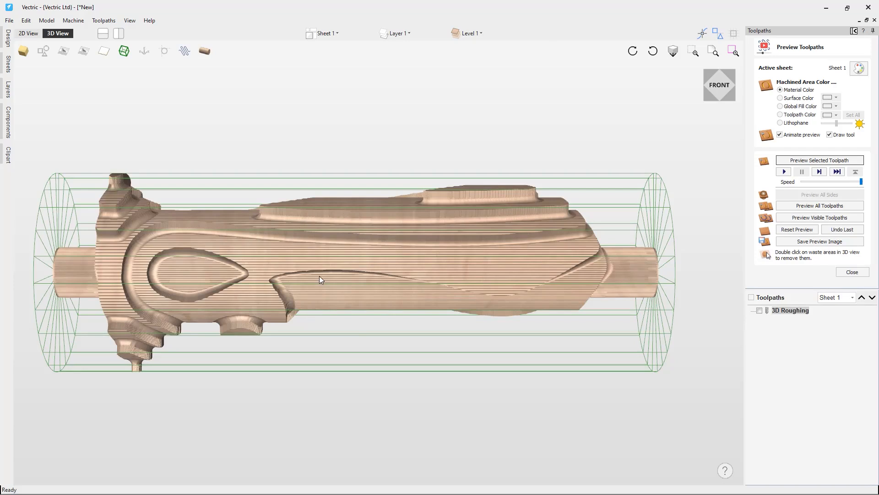
{"action": "left_click_drag", "start_coordinate": [361, 320], "coordinate": [355, 282]}
{"action": "left_click_drag", "start_coordinate": [365, 344], "coordinate": [360, 325]}
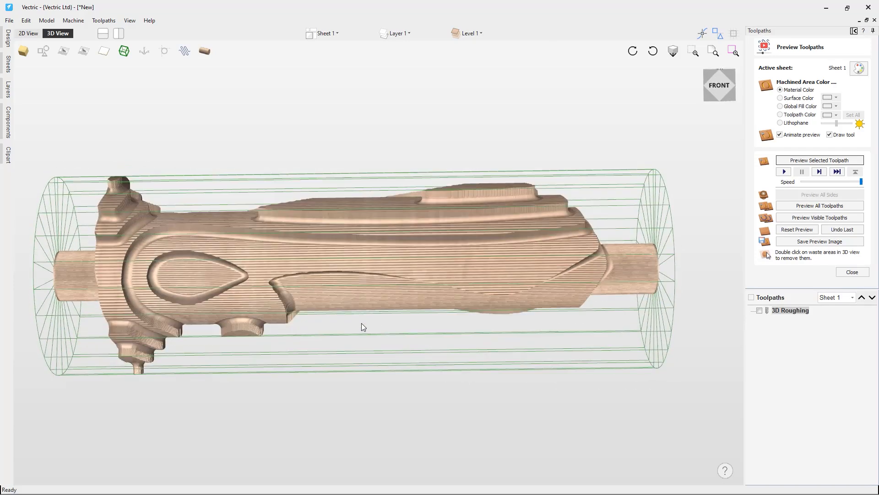
{"action": "left_click_drag", "start_coordinate": [378, 262], "coordinate": [414, 207]}
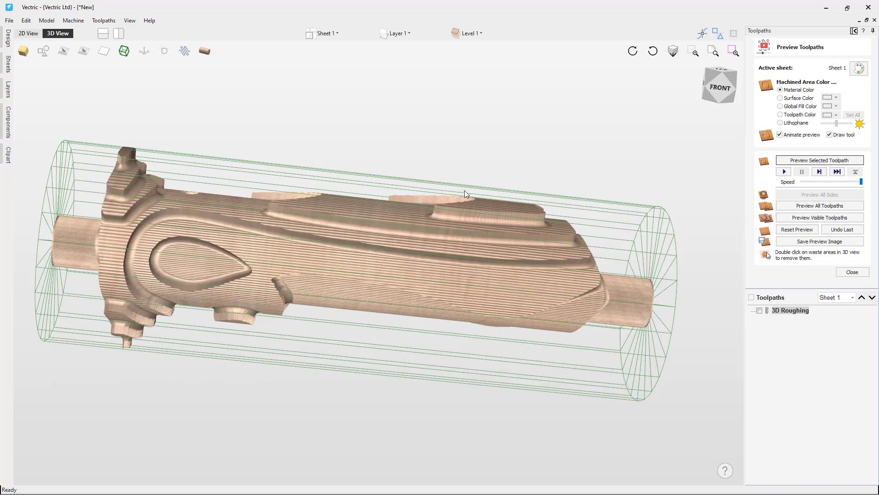
{"action": "left_click", "coordinate": [713, 93]}
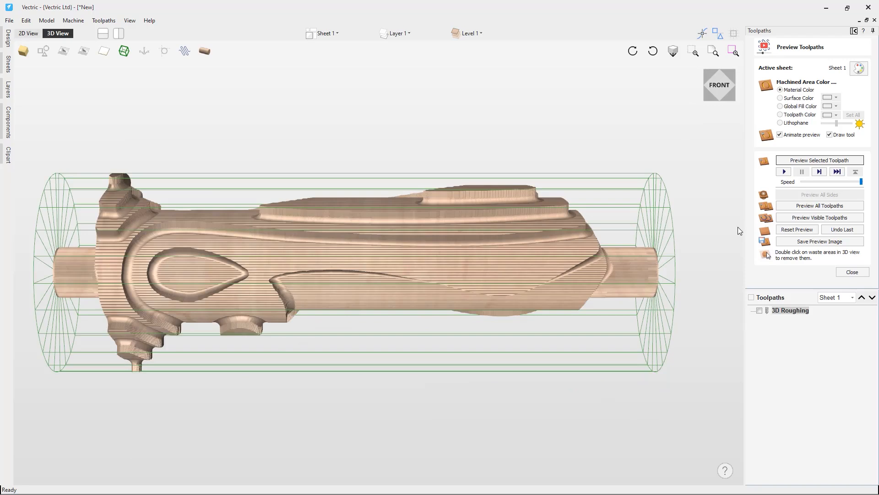
{"action": "left_click", "coordinate": [851, 273]}
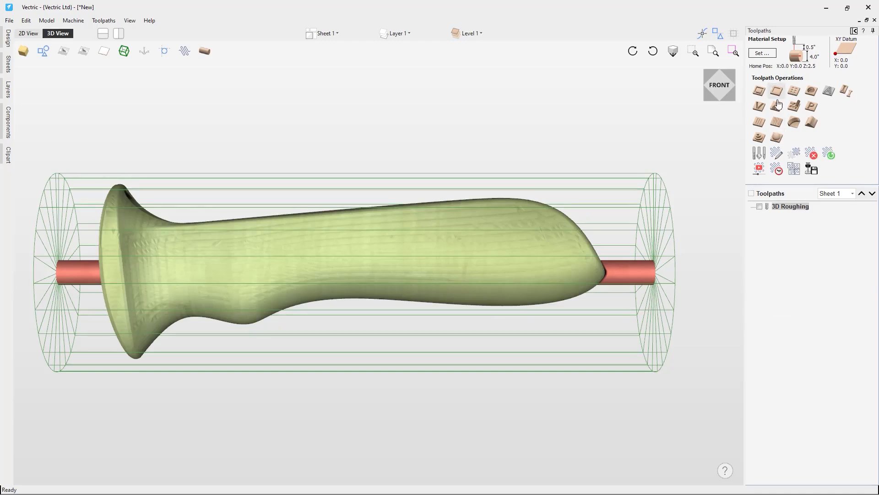
Start a 3D finish machining toolpath and replace its default tool with the imperial Ball Nose (1/4").
{"action": "left_click", "coordinate": [777, 139]}
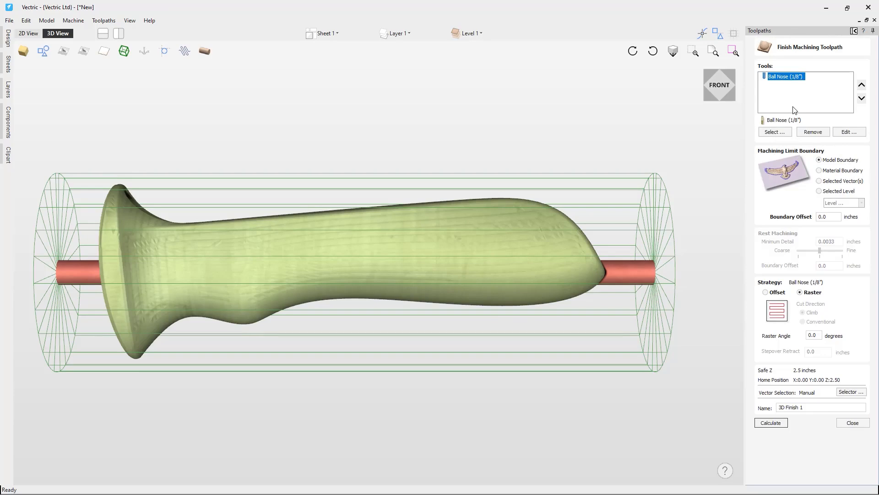
{"action": "left_click", "coordinate": [813, 132]}
{"action": "left_click", "coordinate": [775, 133]}
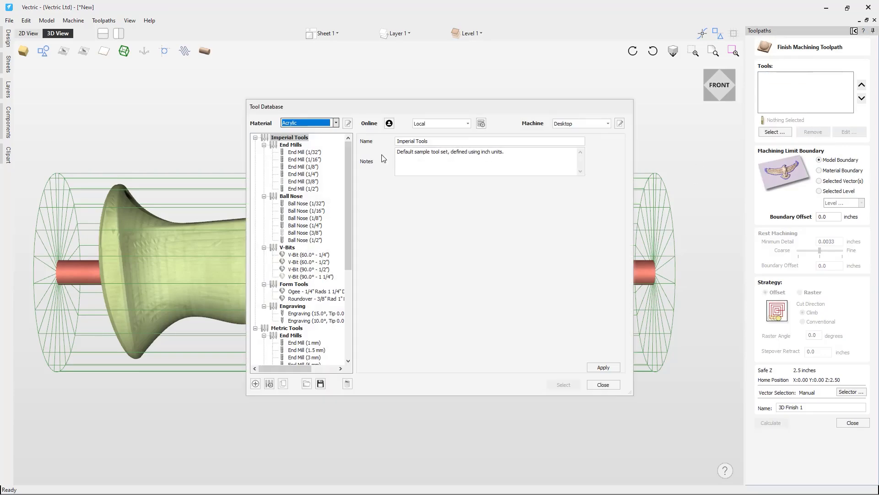
{"action": "left_click", "coordinate": [316, 226]}
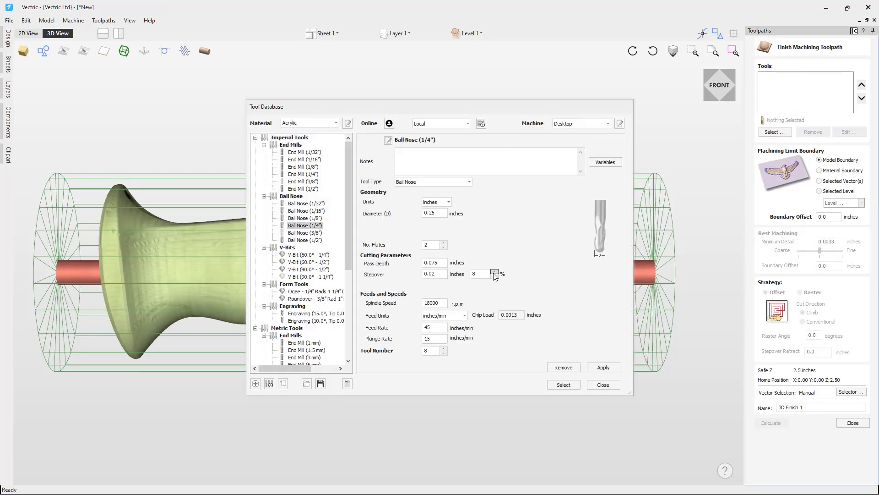
{"action": "left_click", "coordinate": [563, 385]}
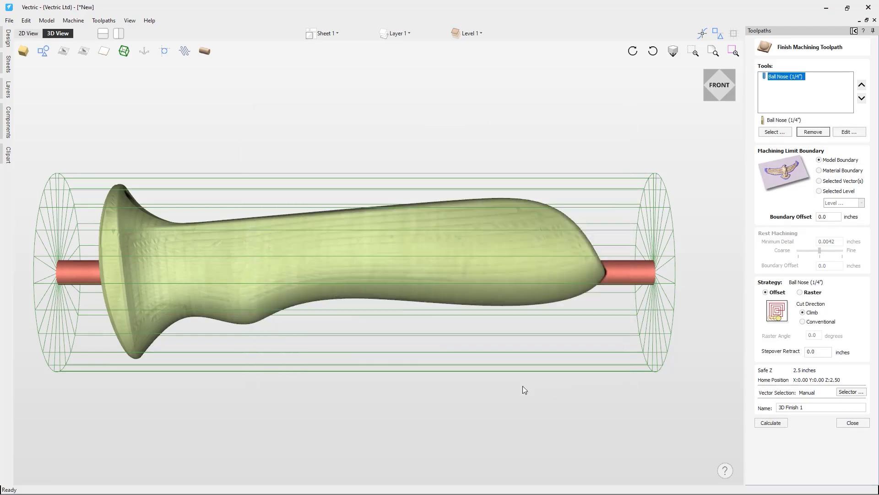
Set the finishing ball nose tool's stepover to 10%.
{"action": "left_click", "coordinate": [850, 132]}
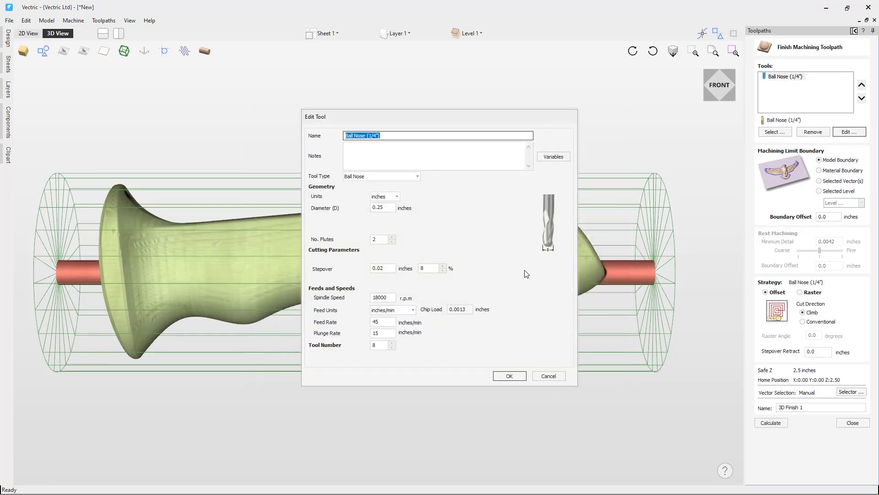
{"action": "left_click", "coordinate": [443, 266]}
{"action": "left_click", "coordinate": [443, 266]}
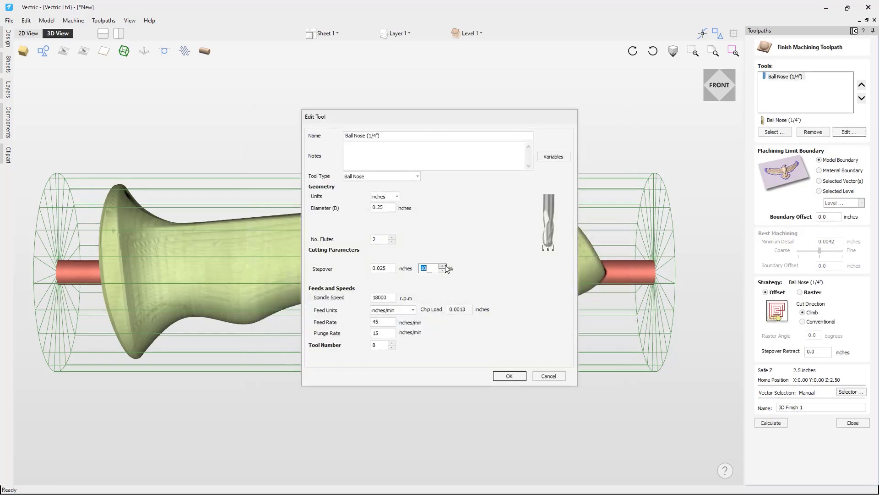
{"action": "left_click", "coordinate": [509, 377]}
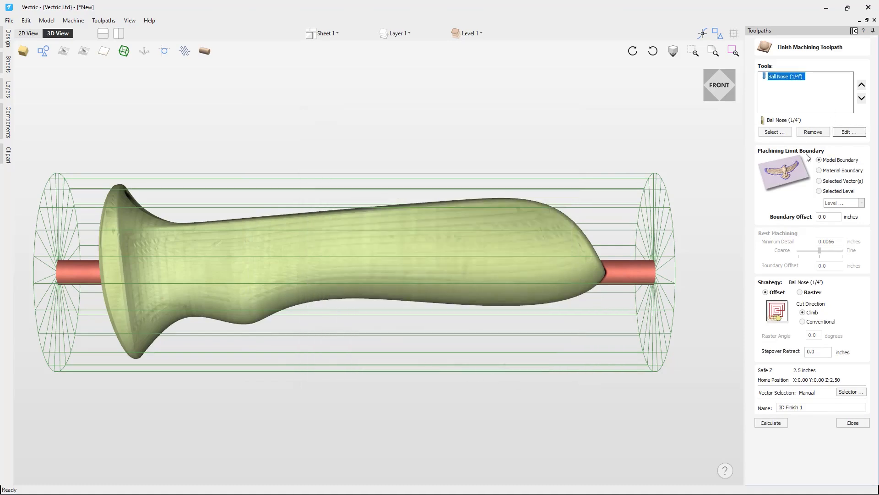
Switch the finish toolpath to the Raster strategy with a 0.0 inch boundary offset, name it 3D Finish, and calculate it.
{"action": "left_click", "coordinate": [823, 217]}
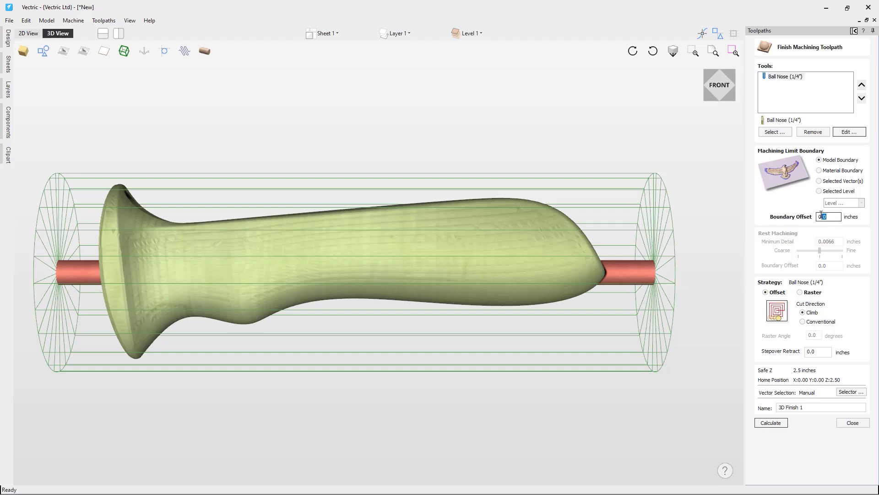
{"action": "left_click", "coordinate": [800, 292]}
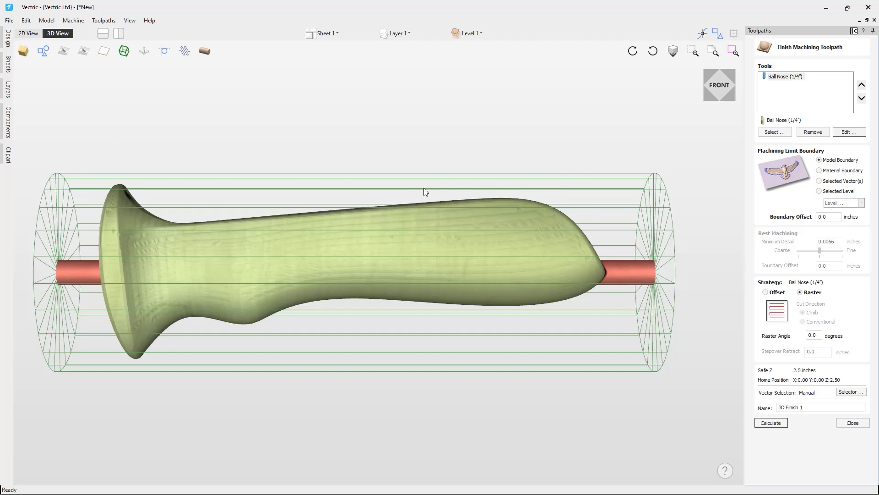
{"action": "double_click", "coordinate": [812, 335]}
{"action": "left_click", "coordinate": [822, 334]}
{"action": "left_click", "coordinate": [822, 407]}
{"action": "left_click", "coordinate": [771, 423]}
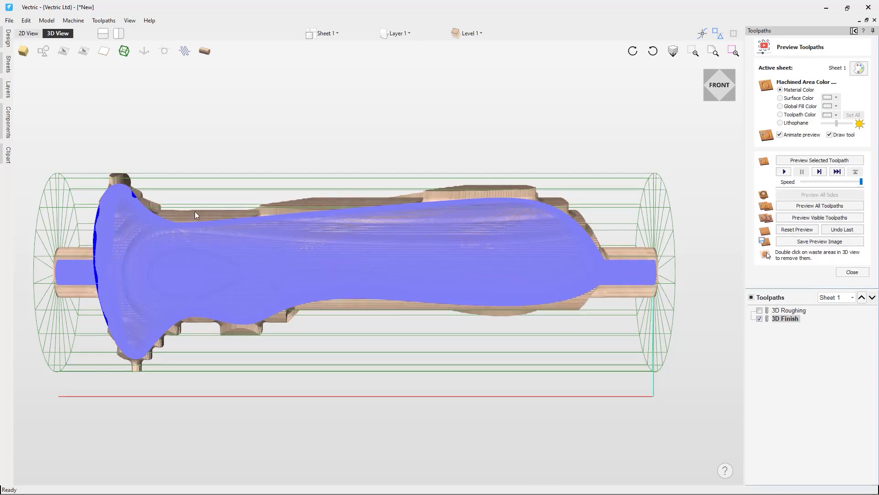
Simulate the 3D Finish toolpath, inspect the finished handle from different angles, and return to the front view.
{"action": "left_click", "coordinate": [815, 163]}
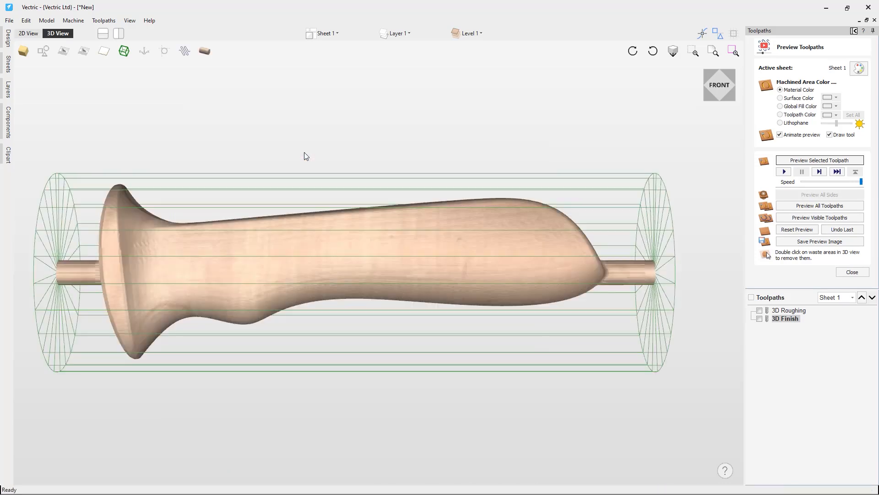
{"action": "left_click_drag", "start_coordinate": [503, 281], "coordinate": [566, 304]}
{"action": "left_click_drag", "start_coordinate": [342, 285], "coordinate": [379, 274]}
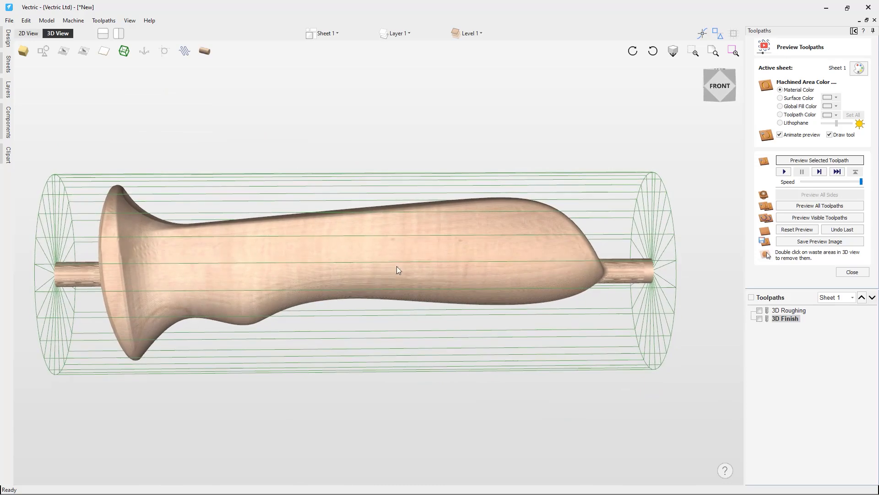
{"action": "left_click", "coordinate": [726, 89]}
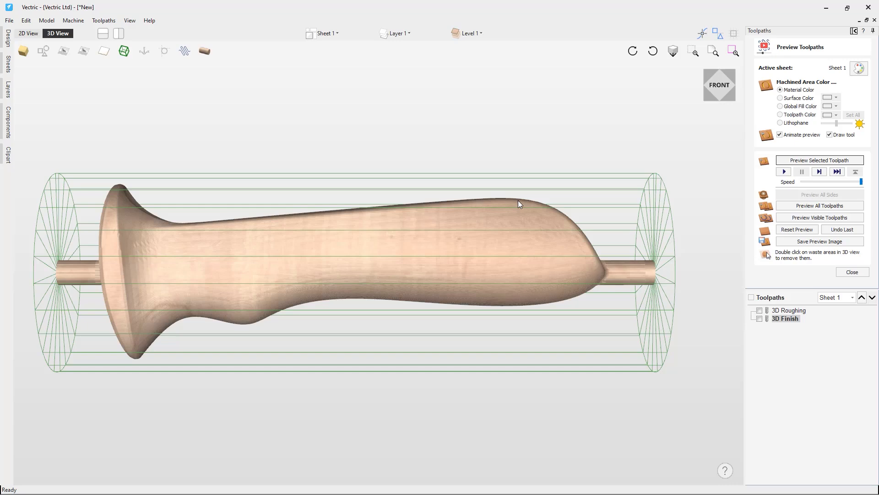
{"action": "left_click", "coordinate": [9, 21]}
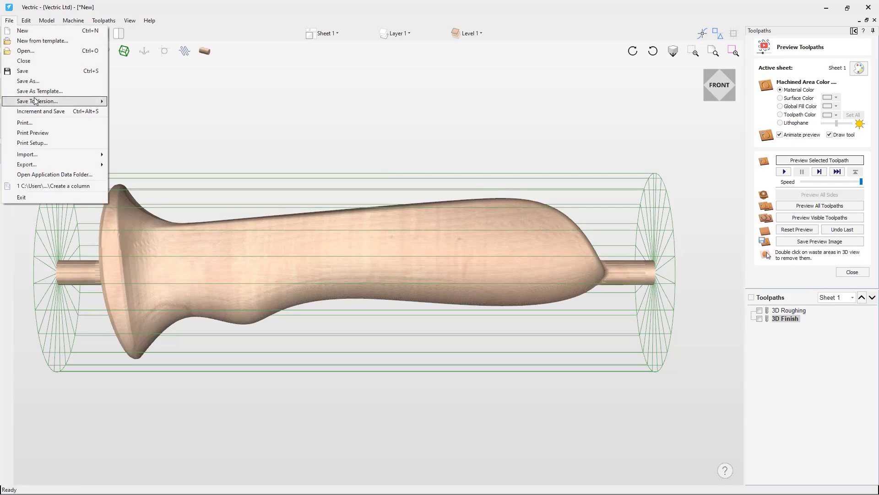
{"action": "left_click", "coordinate": [397, 151]}
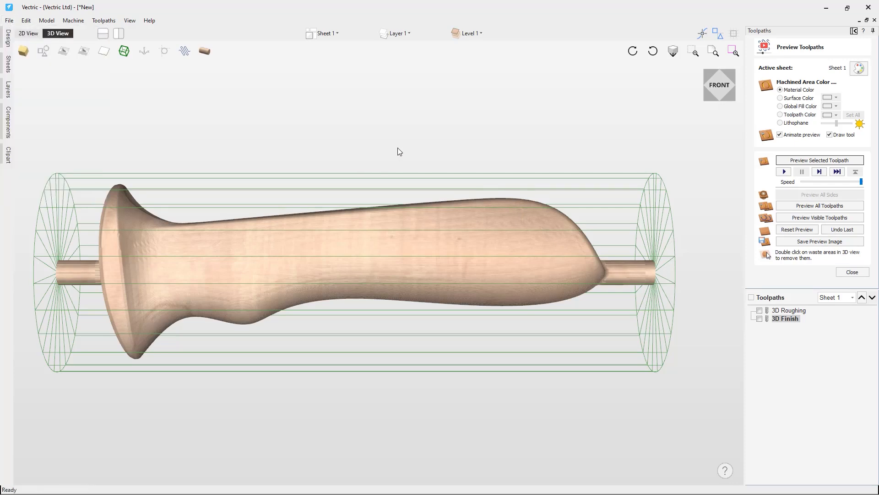